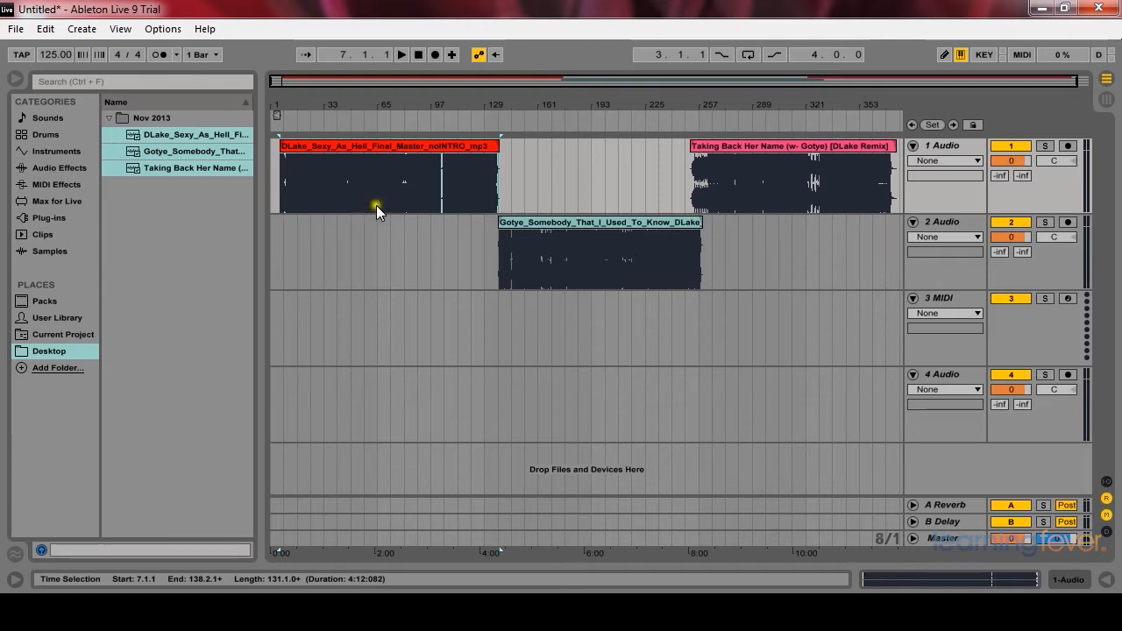
Step: Open the DLake_Sexy_As_Hell clip on track 1 in an enlarged sample display and enable Warp for it
{"action": "left_click", "coordinate": [362, 144]}
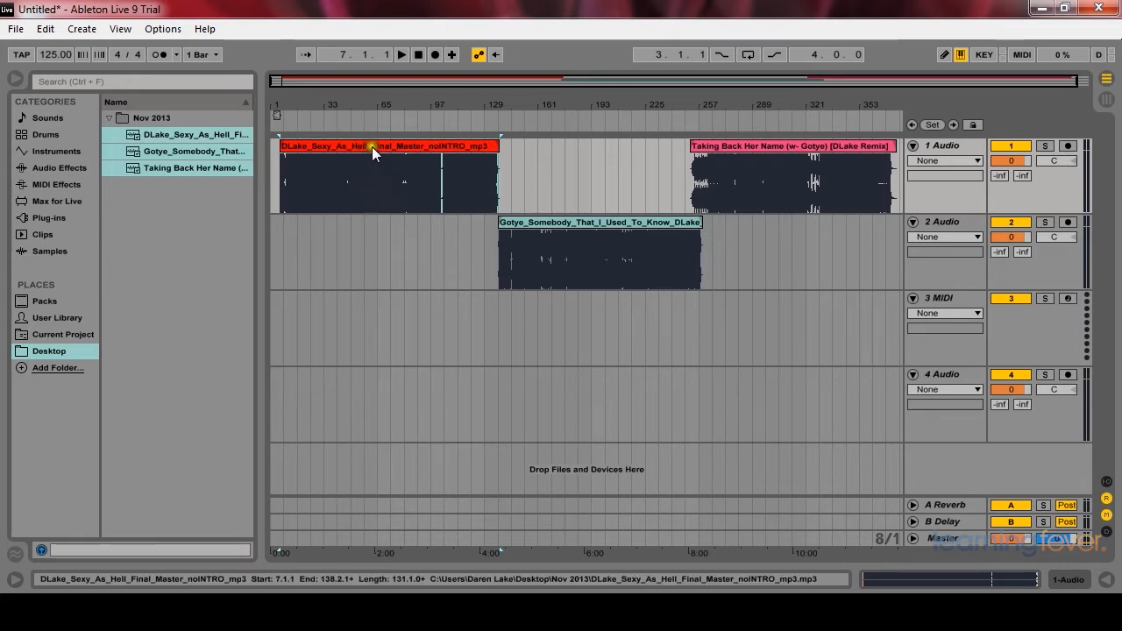
{"action": "double_click", "coordinate": [368, 146]}
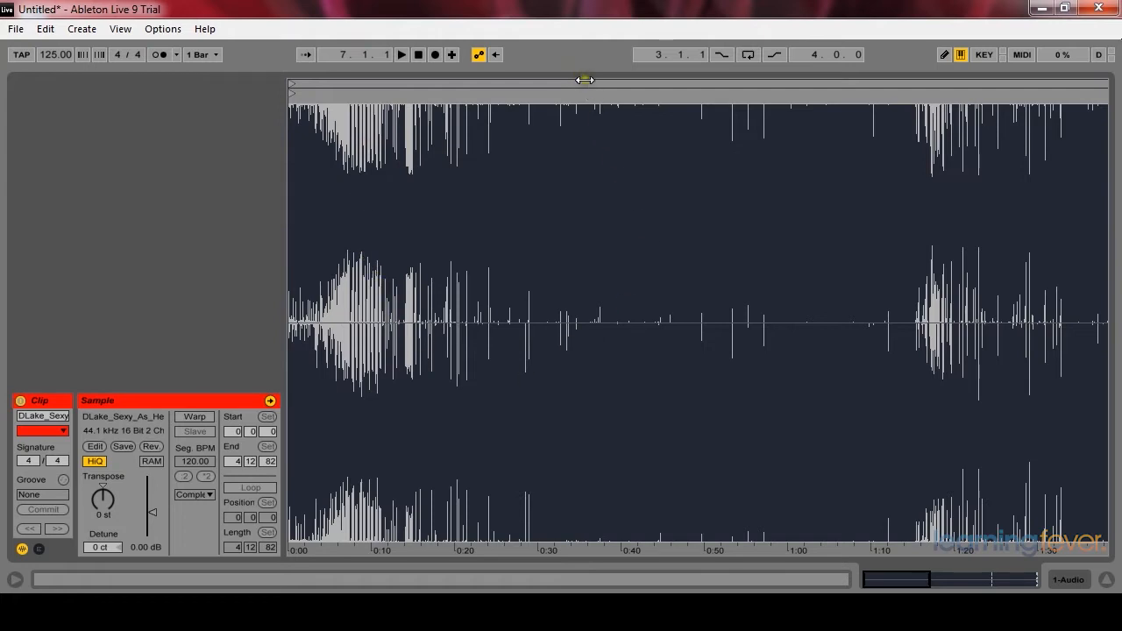
{"action": "mouse_move", "coordinate": [582, 70]}
{"action": "left_mouse_down"}
{"action": "mouse_move", "coordinate": [593, 87]}
{"action": "mouse_move", "coordinate": [596, 336]}
{"action": "mouse_move", "coordinate": [624, 461]}
{"action": "mouse_move", "coordinate": [601, 190]}
{"action": "mouse_move", "coordinate": [569, 79]}
{"action": "left_mouse_up"}
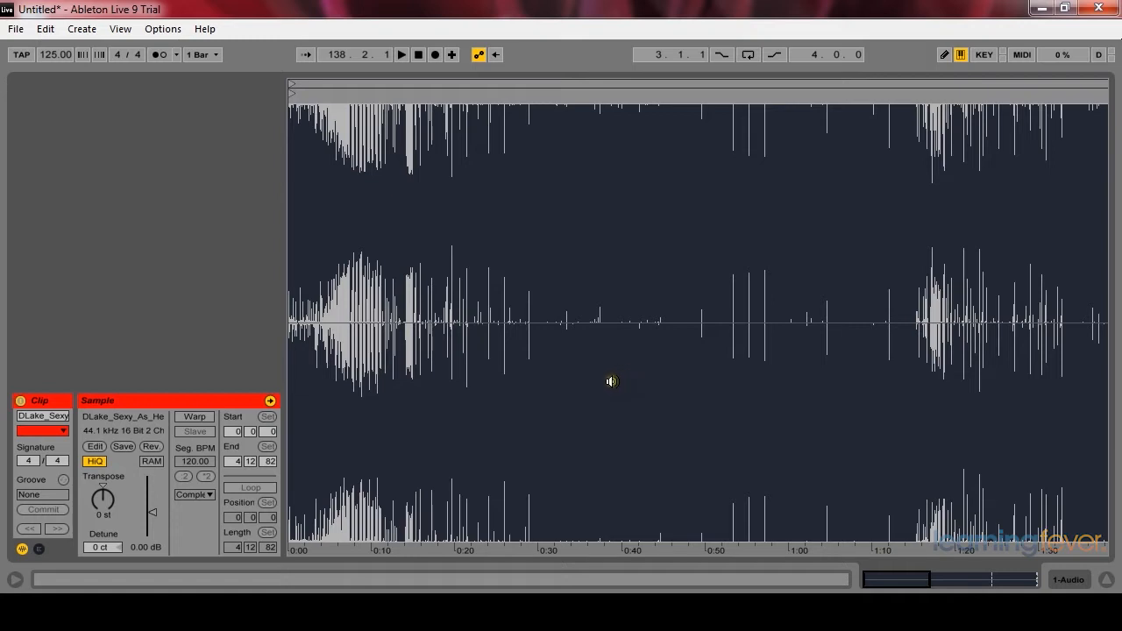
{"action": "left_click", "coordinate": [194, 417]}
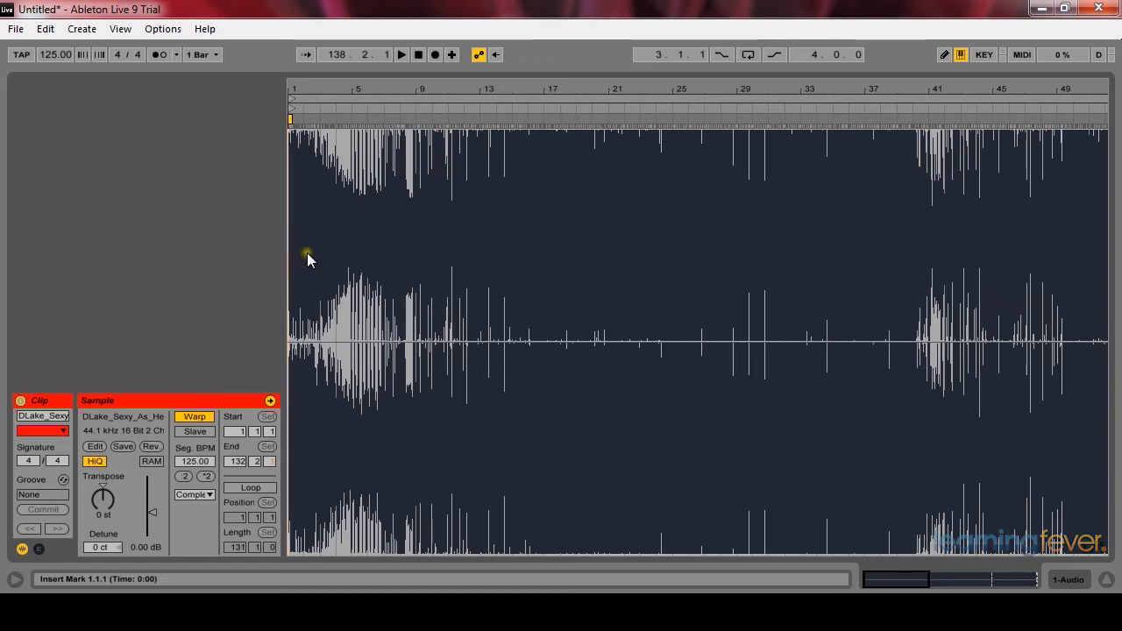
Step: Set 1.1.1 just before the first transient at the very start of the sample
{"action": "mouse_move", "coordinate": [348, 95]}
{"action": "left_mouse_down"}
{"action": "mouse_move", "coordinate": [348, 109]}
{"action": "mouse_move", "coordinate": [345, 93]}
{"action": "left_mouse_up"}
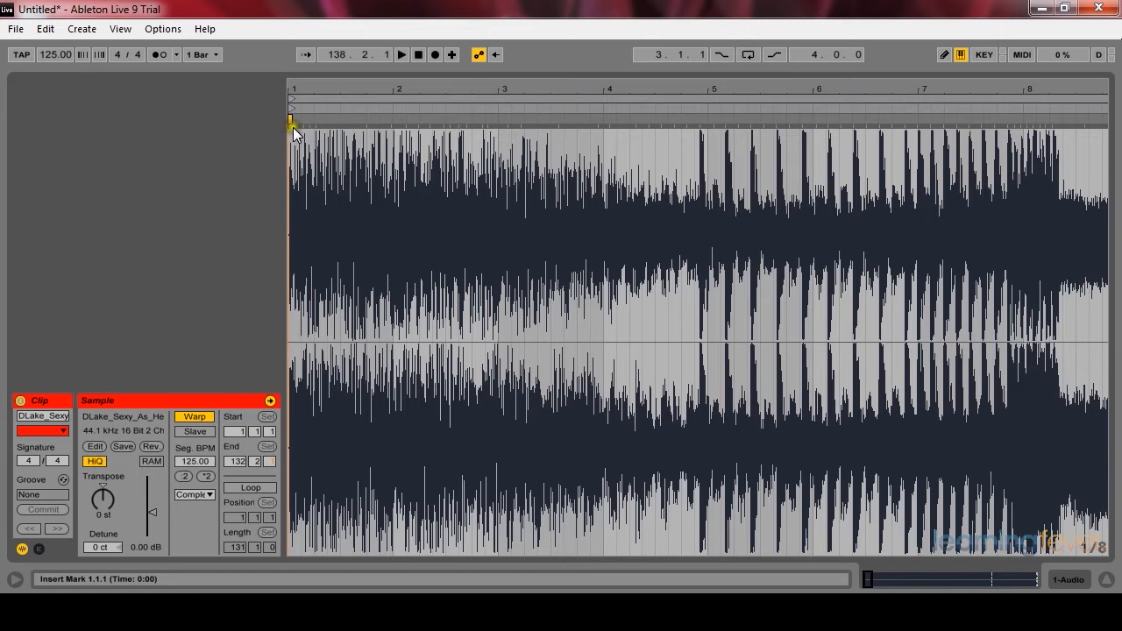
{"action": "key", "text": "plus"}
{"action": "key", "text": "plus"}
{"action": "key", "text": "plus"}
{"action": "key", "text": "plus"}
{"action": "key", "text": "plus"}
{"action": "key", "text": "plus"}
{"action": "key", "text": "plus"}
{"action": "key", "text": "plus"}
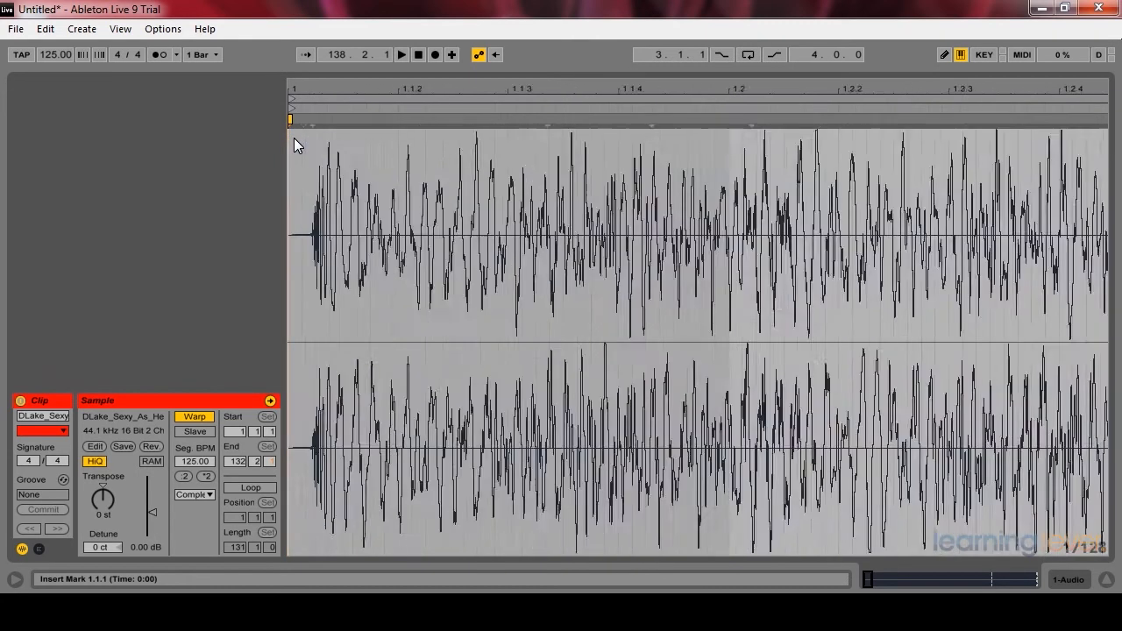
{"action": "right_click", "coordinate": [345, 104]}
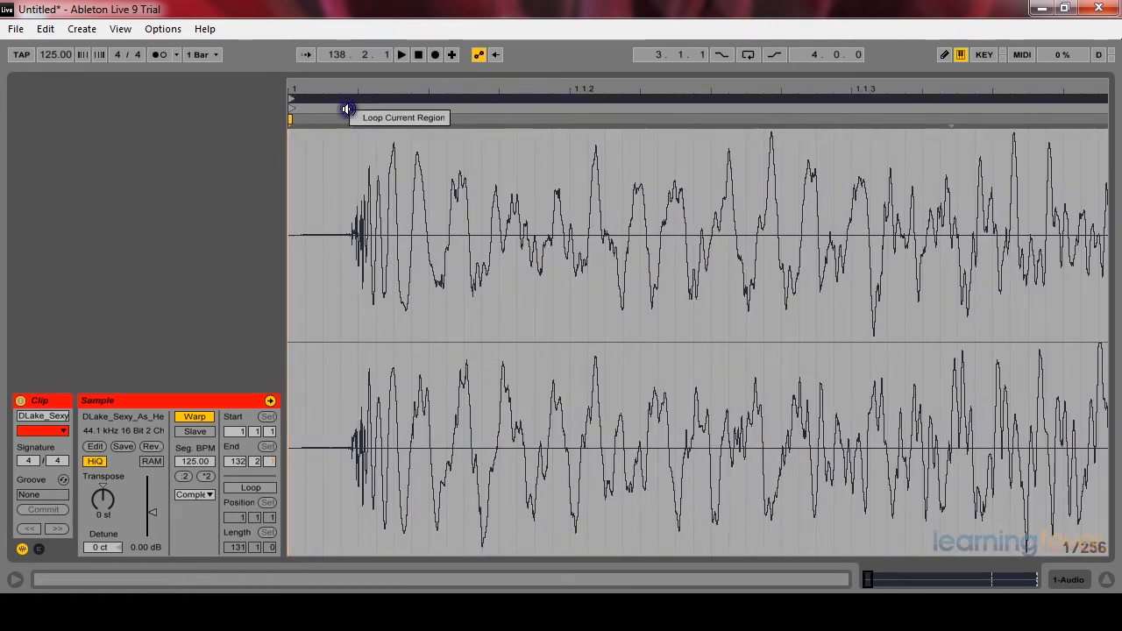
{"action": "right_click", "coordinate": [345, 131]}
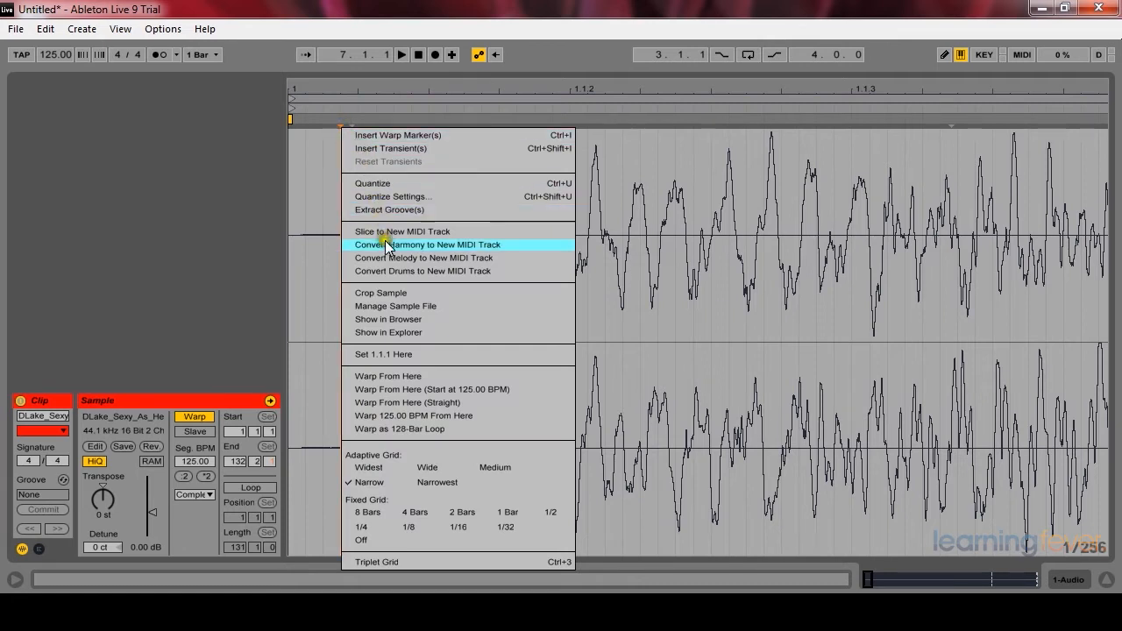
{"action": "left_click", "coordinate": [395, 355]}
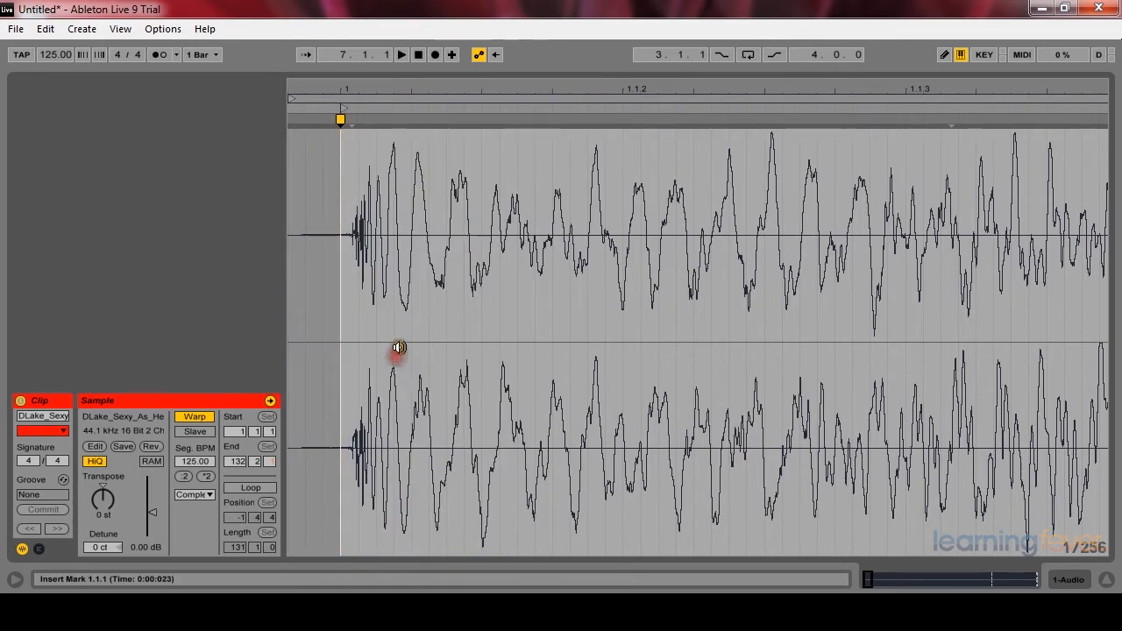
Step: Shift the first warp marker slightly later and reset 1.1.1 exactly on the first transient
{"action": "left_click_drag", "start_coordinate": [341, 119], "coordinate": [359, 118]}
{"action": "right_click", "coordinate": [372, 131]}
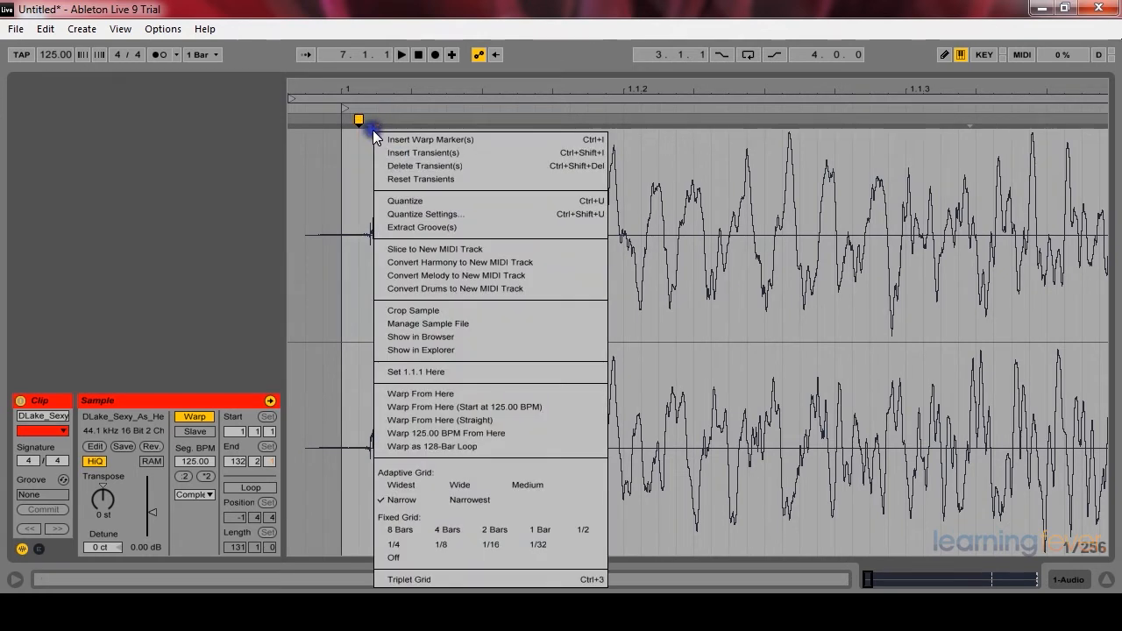
{"action": "left_click", "coordinate": [419, 373]}
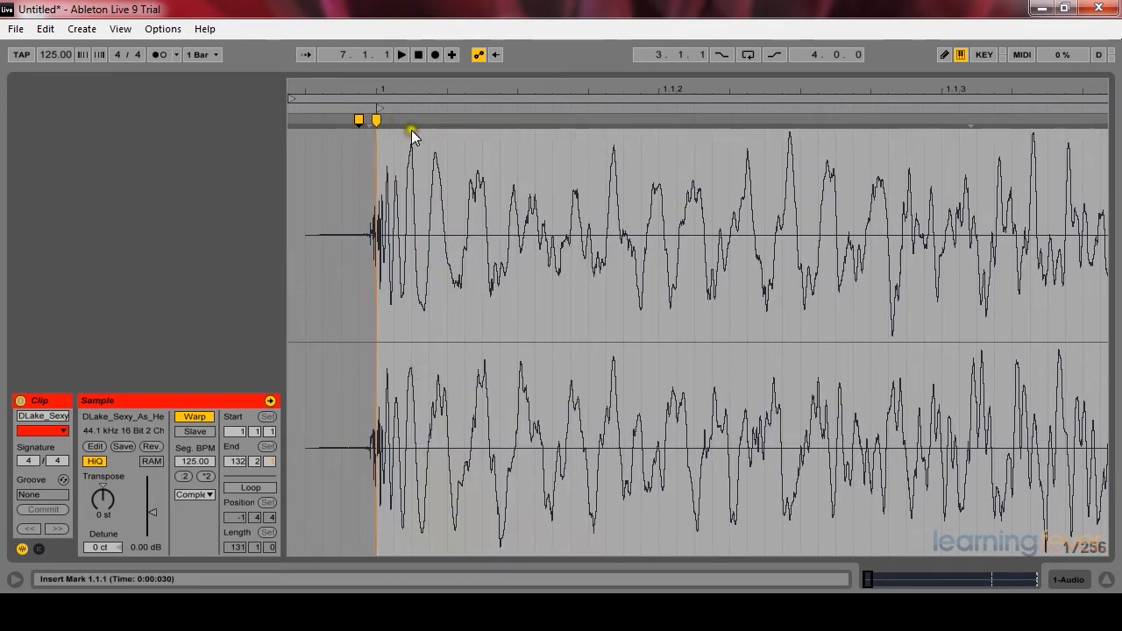
Step: Turn on the metronome for checking the clip's timing from its opening bars
{"action": "key", "text": "minus"}
{"action": "key", "text": "minus"}
{"action": "key", "text": "minus"}
{"action": "key", "text": "minus"}
{"action": "key", "text": "minus"}
{"action": "key", "text": "minus"}
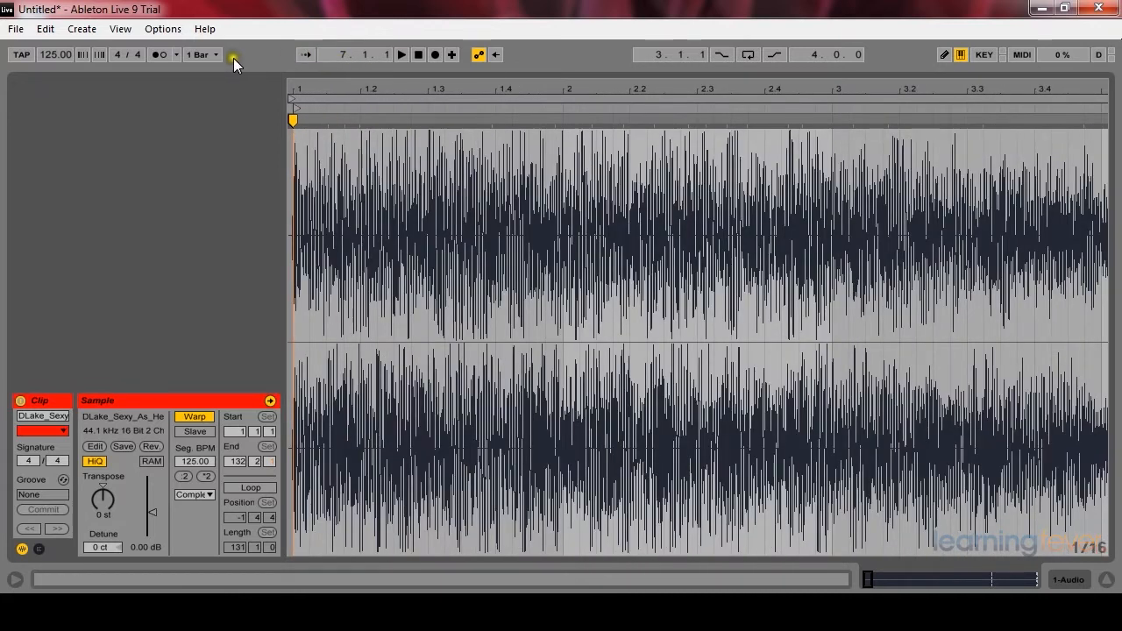
{"action": "left_click", "coordinate": [159, 54]}
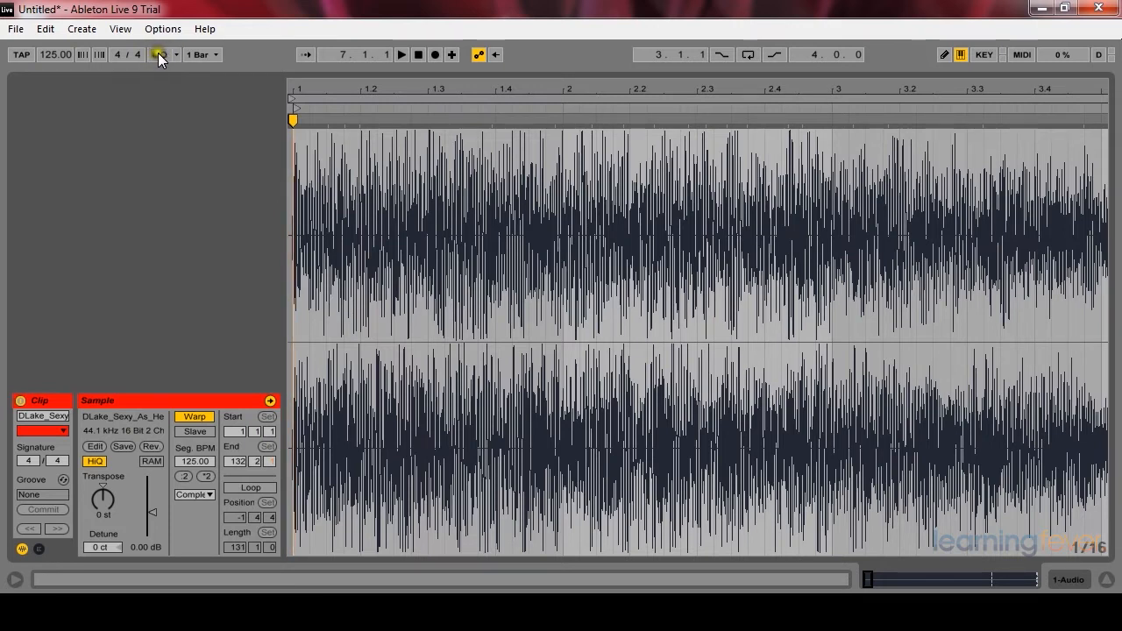
Step: Play the clip from its start against the metronome to check its timing, and stop playback
{"action": "left_click", "coordinate": [408, 105]}
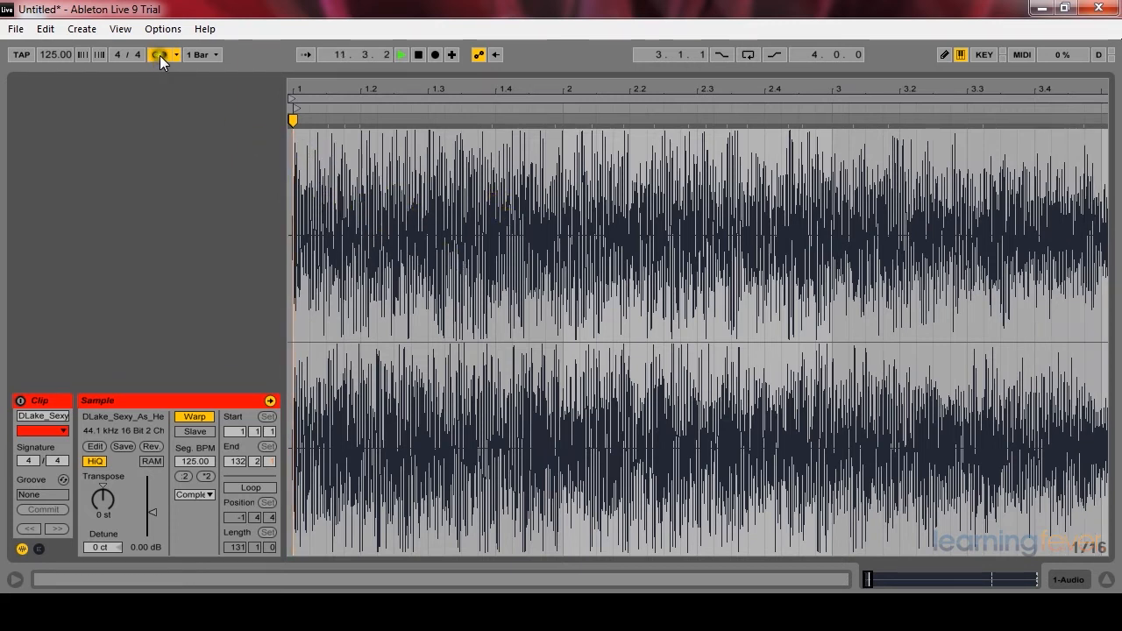
{"action": "key", "text": "space"}
{"action": "left_click", "coordinate": [285, 145]}
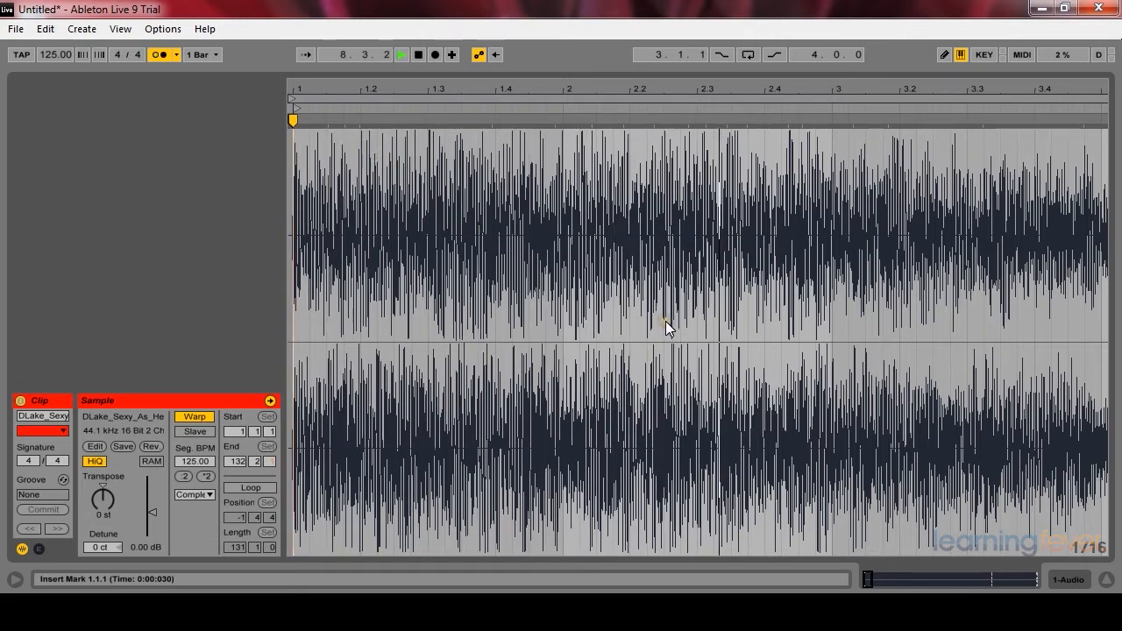
{"action": "key", "text": "minus"}
{"action": "key", "text": "minus"}
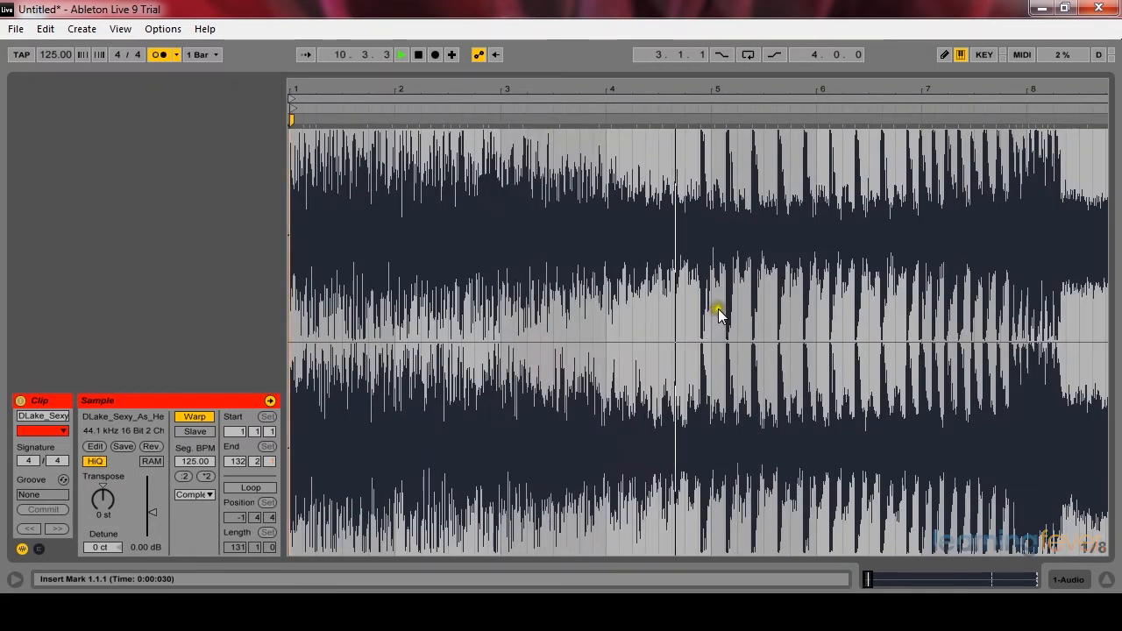
{"action": "key", "text": "space"}
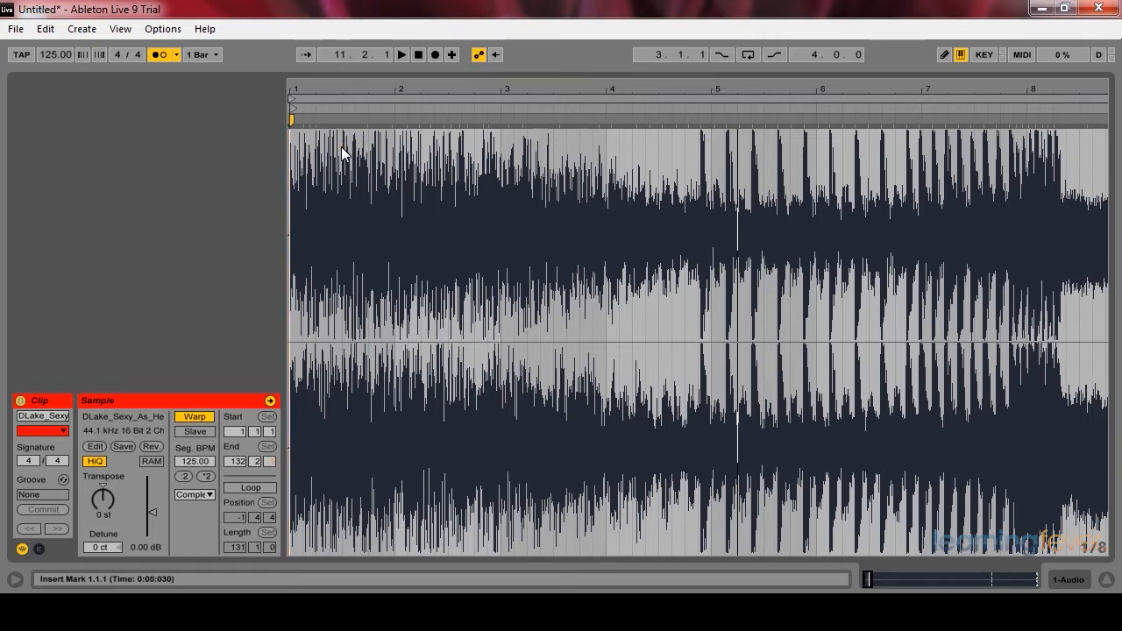
Step: Apply Warp From Here to the warp marker at 1.1.1 to warp the rest of the clip automatically
{"action": "left_click", "coordinate": [288, 211]}
{"action": "key", "text": "plus"}
{"action": "key", "text": "plus"}
{"action": "key", "text": "plus"}
{"action": "key", "text": "plus"}
{"action": "key", "text": "plus"}
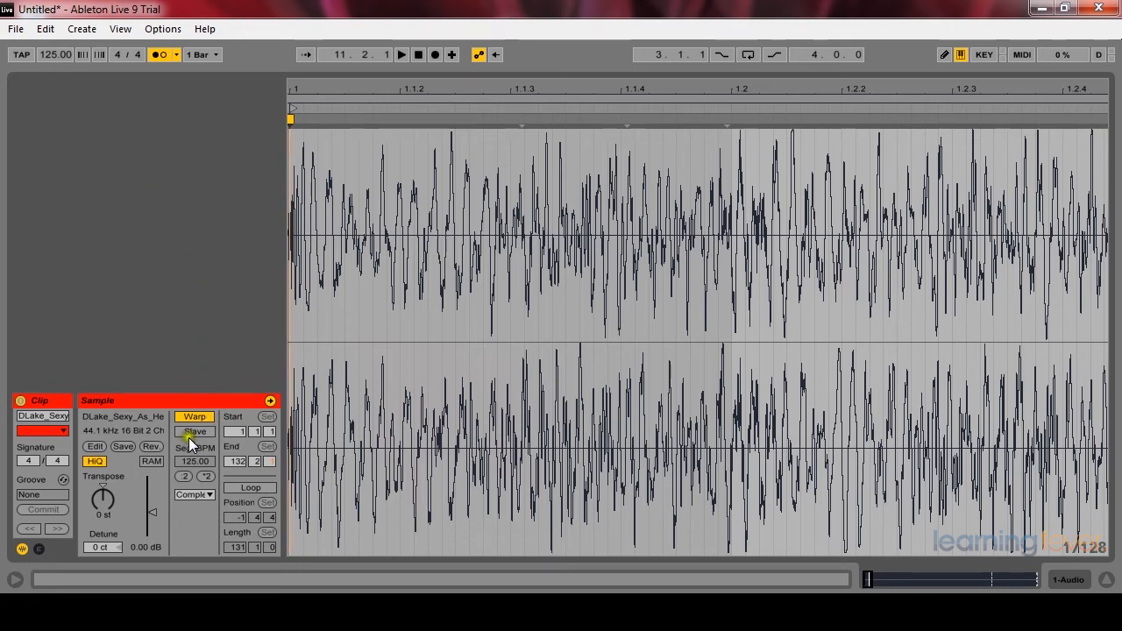
{"action": "right_click", "coordinate": [291, 121]}
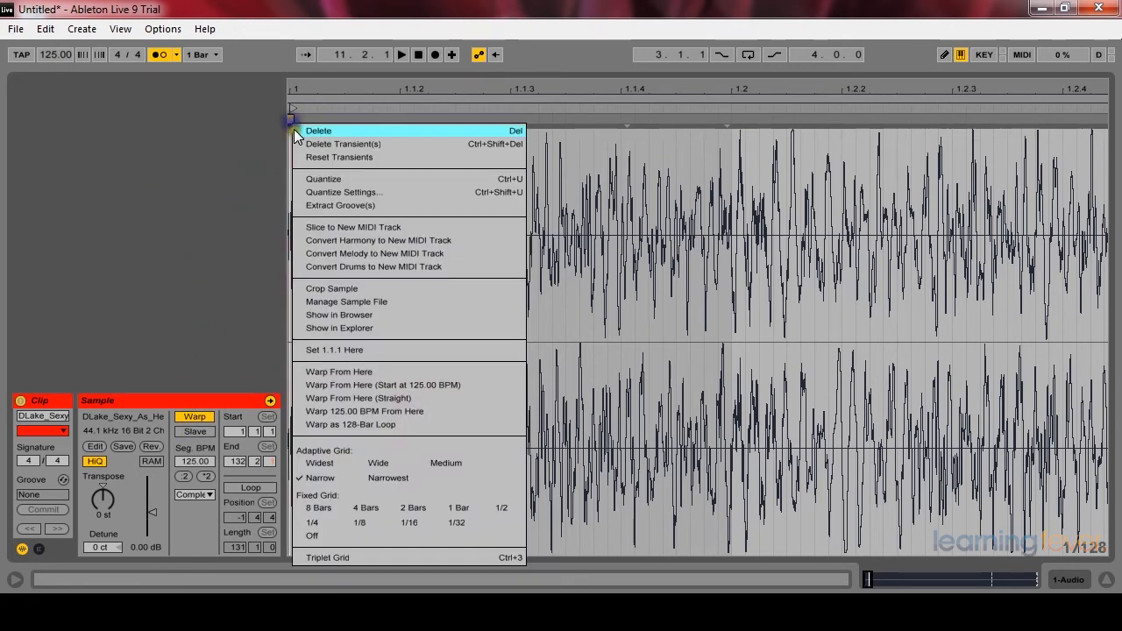
{"action": "left_click", "coordinate": [401, 375]}
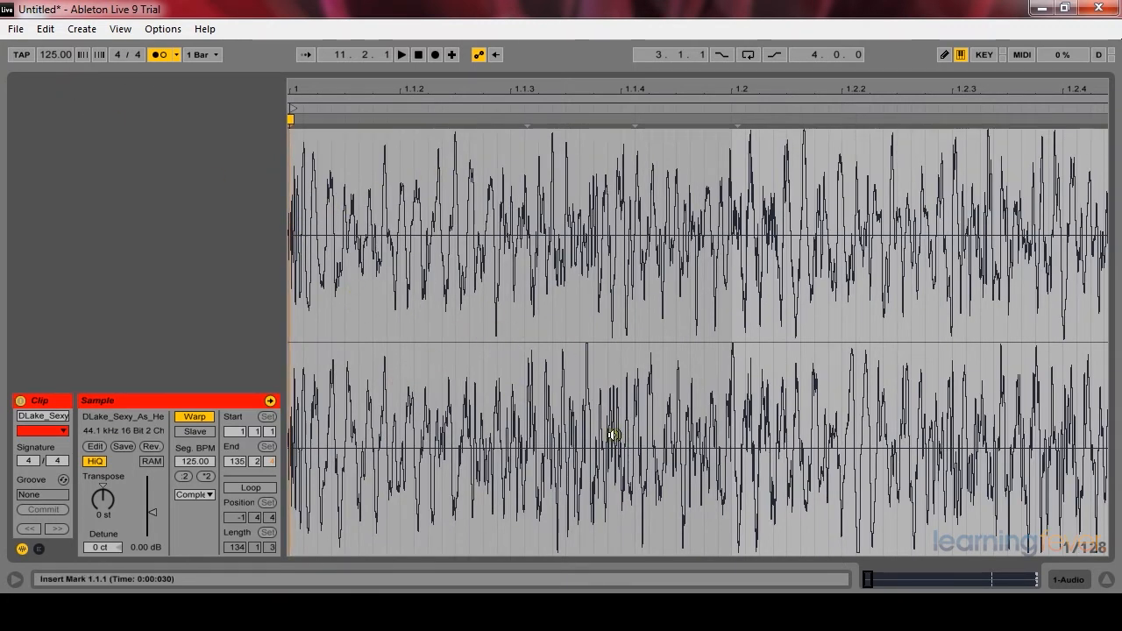
Step: Add a warp marker at 1.4.1 in the first bar of the clip
{"action": "key", "text": "minus"}
{"action": "key", "text": "minus"}
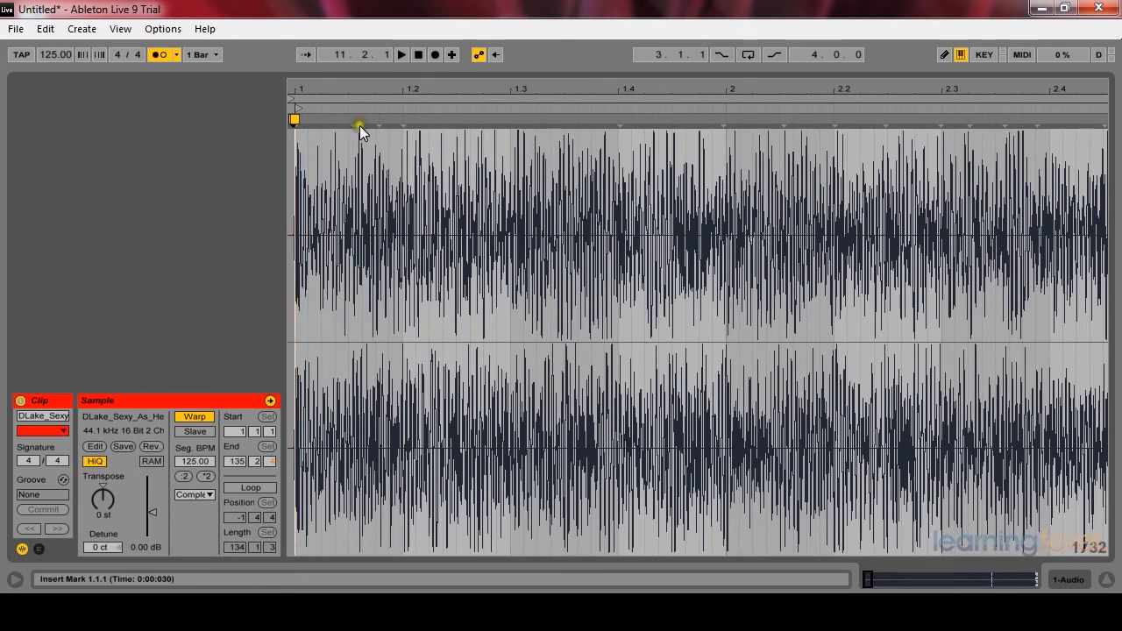
{"action": "key", "text": "minus"}
{"action": "key", "text": "minus"}
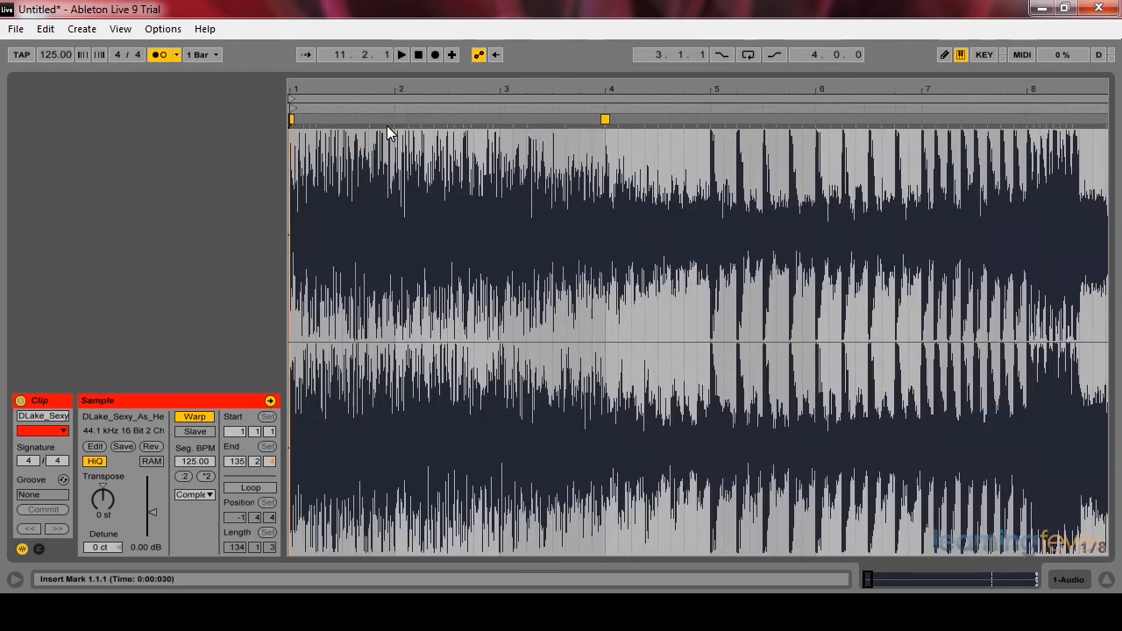
{"action": "mouse_move", "coordinate": [368, 119]}
{"action": "left_mouse_down"}
{"action": "mouse_move", "coordinate": [517, 117]}
{"action": "mouse_move", "coordinate": [369, 120]}
{"action": "left_mouse_up"}
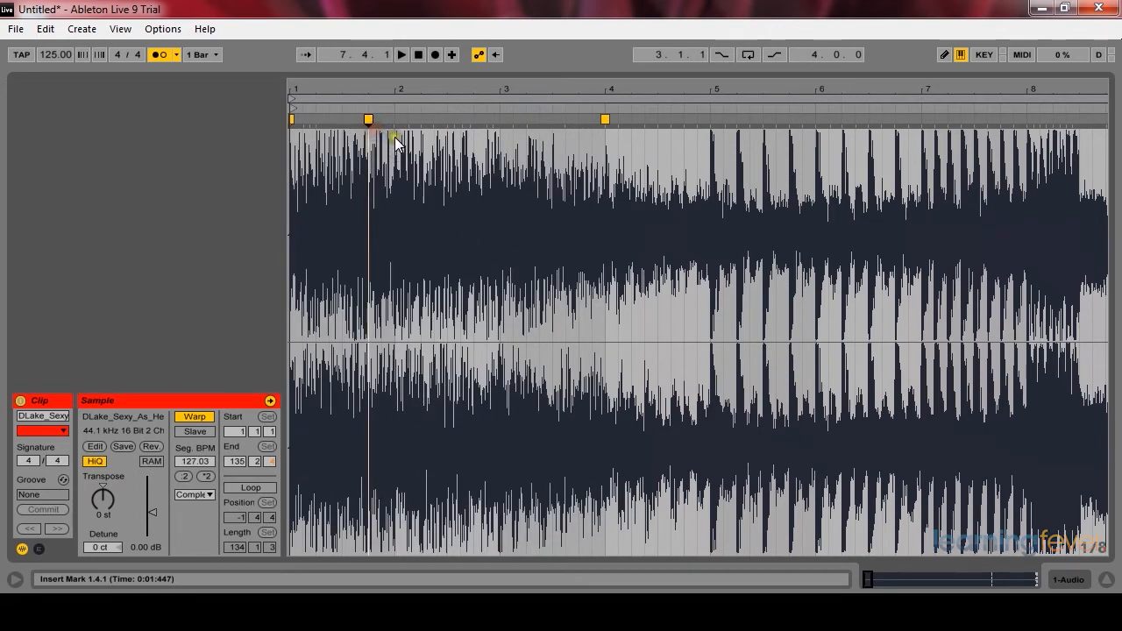
Step: Examine the warp markers across the whole clip and around its opening bars
{"action": "scroll", "coordinate": [395, 137], "scroll_direction": "down", "scroll_amount": 10}
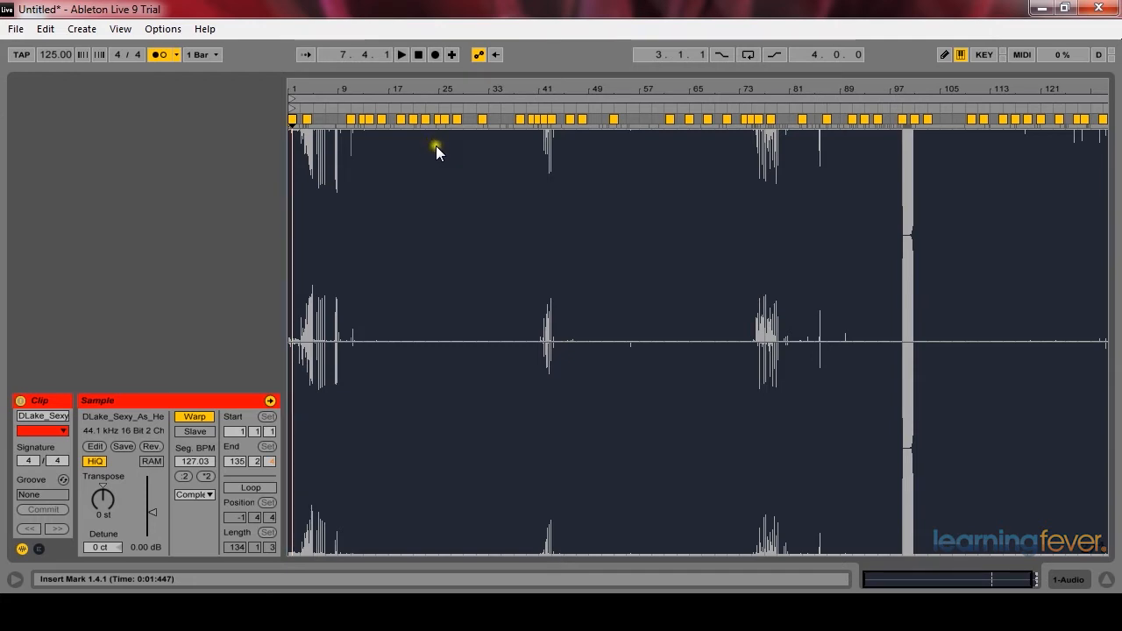
{"action": "left_click", "coordinate": [292, 161]}
{"action": "key", "text": "plus"}
{"action": "key", "text": "plus"}
{"action": "key", "text": "plus"}
{"action": "key", "text": "plus"}
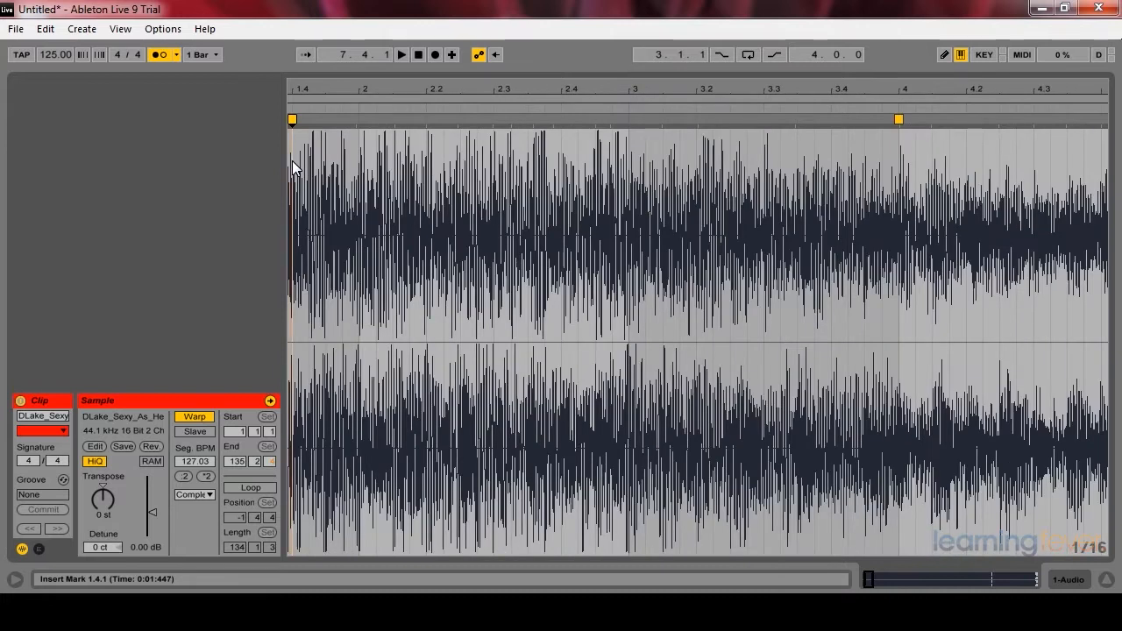
{"action": "key", "text": "minus"}
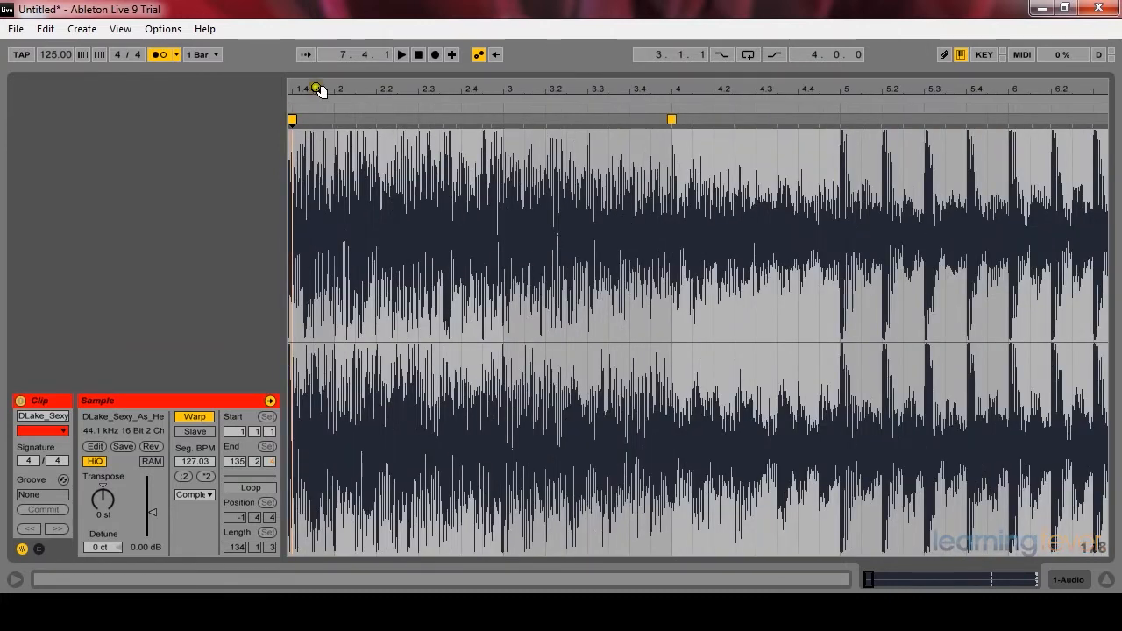
{"action": "left_click_drag", "start_coordinate": [320, 90], "coordinate": [438, 90]}
Step: Play the warped clip from 1.1.1 with the metronome through the first eight bars, and stop playback
{"action": "left_click", "coordinate": [289, 198]}
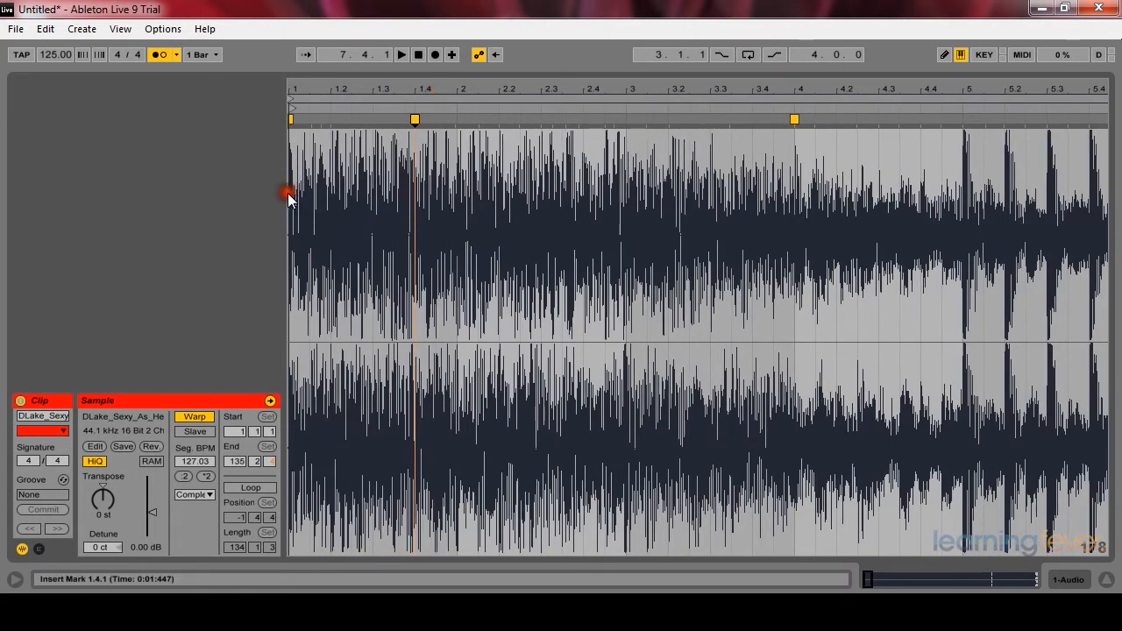
{"action": "key", "text": "space"}
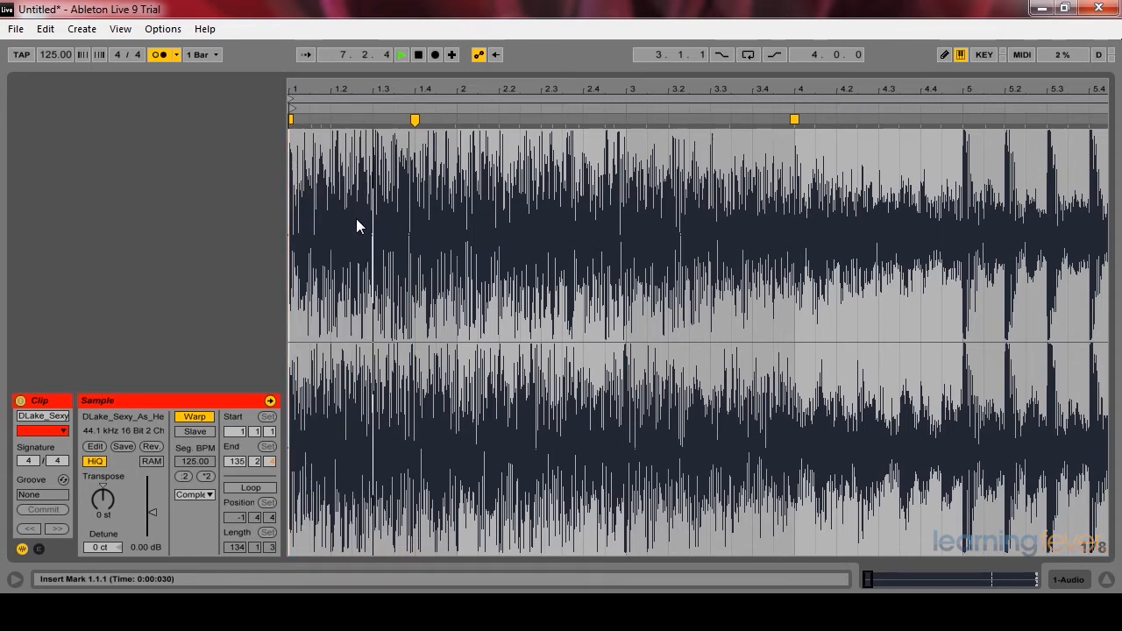
{"action": "key", "text": "minus"}
{"action": "key", "text": "minus"}
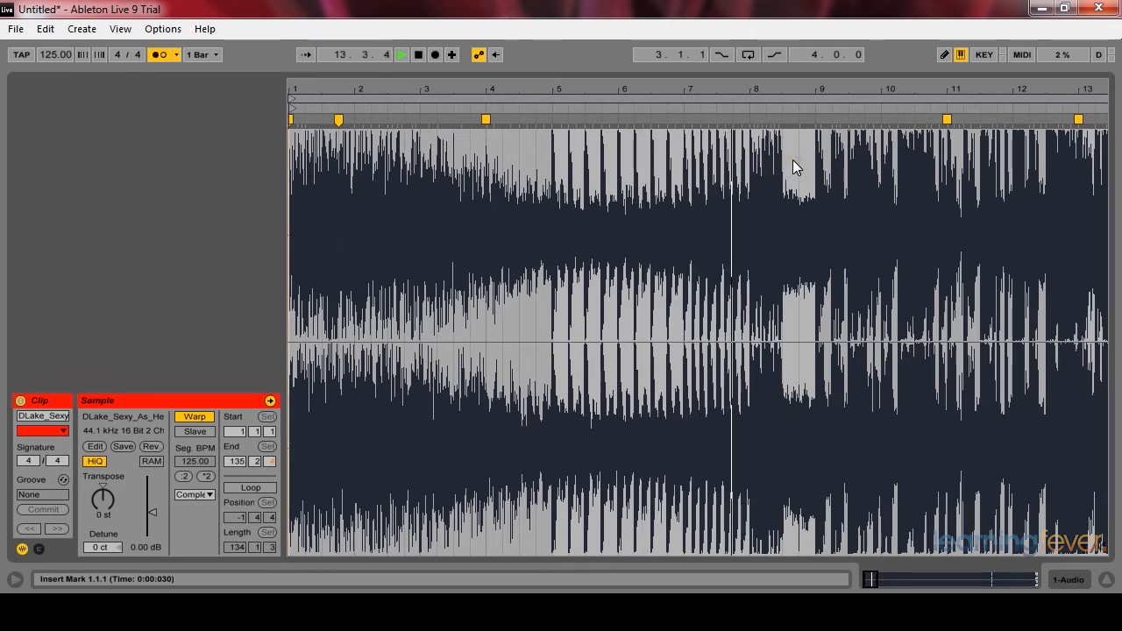
{"action": "key", "text": "space"}
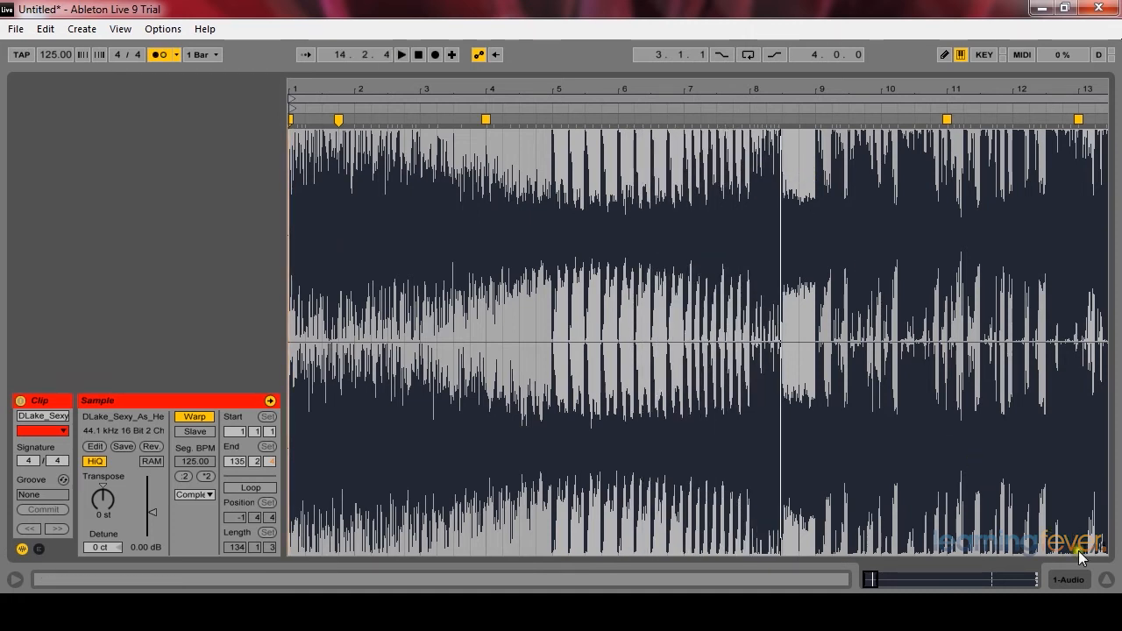
Step: Return to the arrangement and check the warped clip against the metronome by playing it from bar 73 and from bar 129
{"action": "left_click", "coordinate": [1107, 580]}
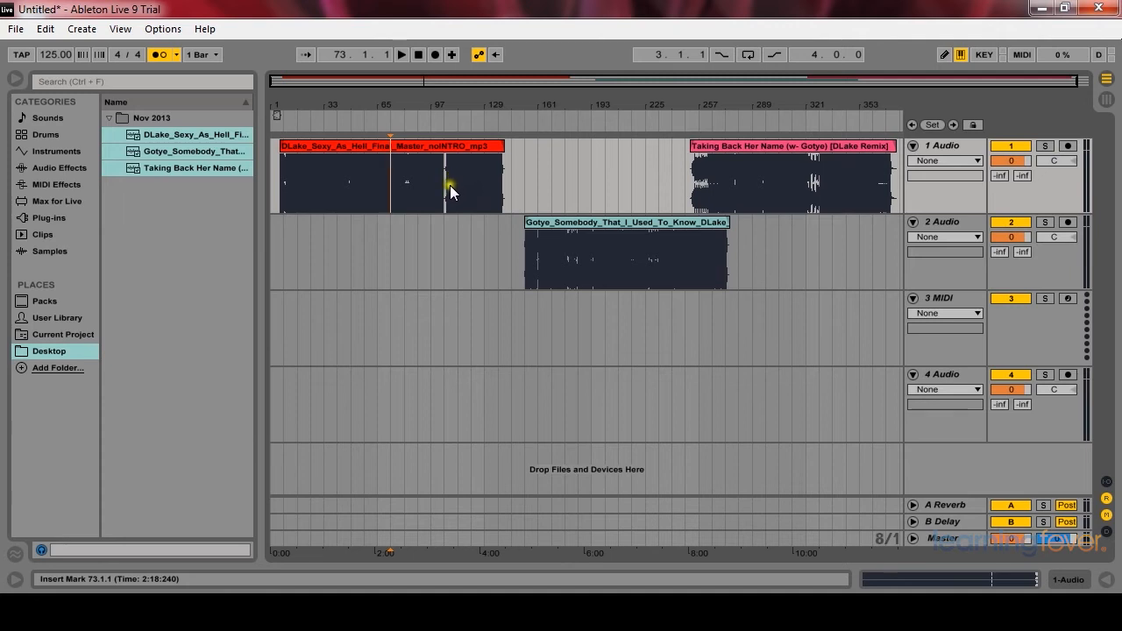
{"action": "key", "text": "space"}
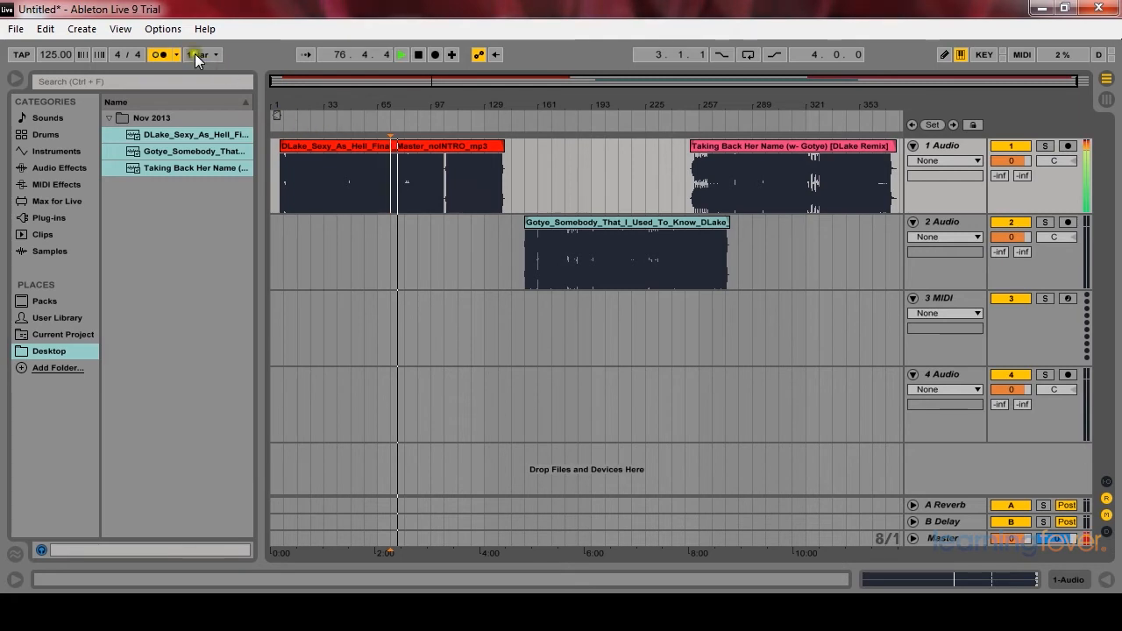
{"action": "left_click", "coordinate": [400, 177]}
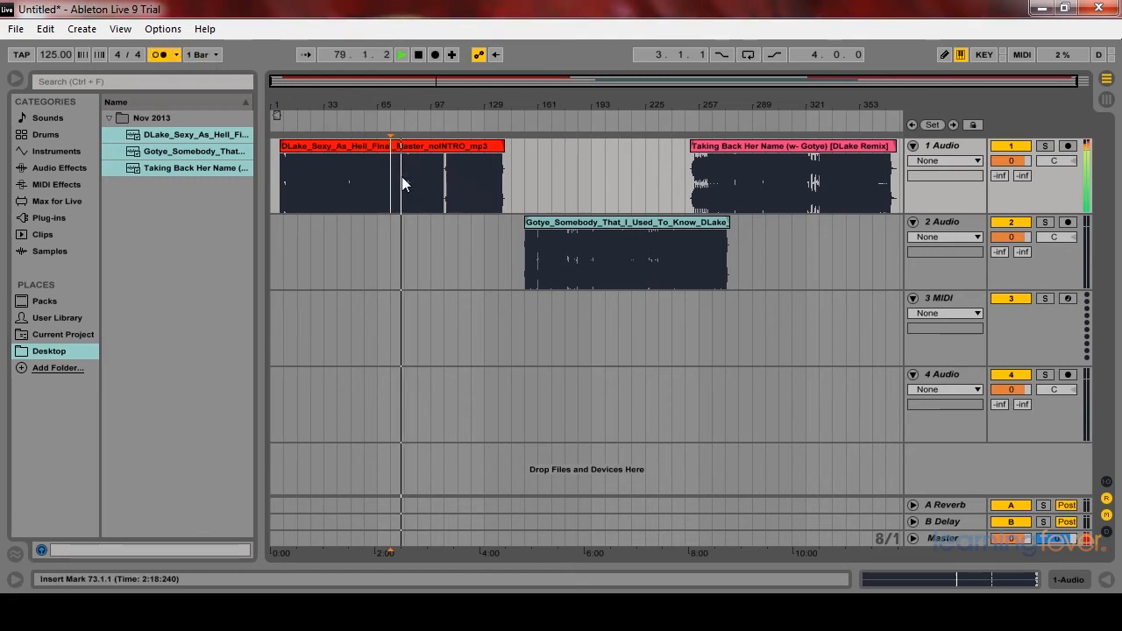
{"action": "key", "text": "space"}
{"action": "left_click", "coordinate": [482, 170]}
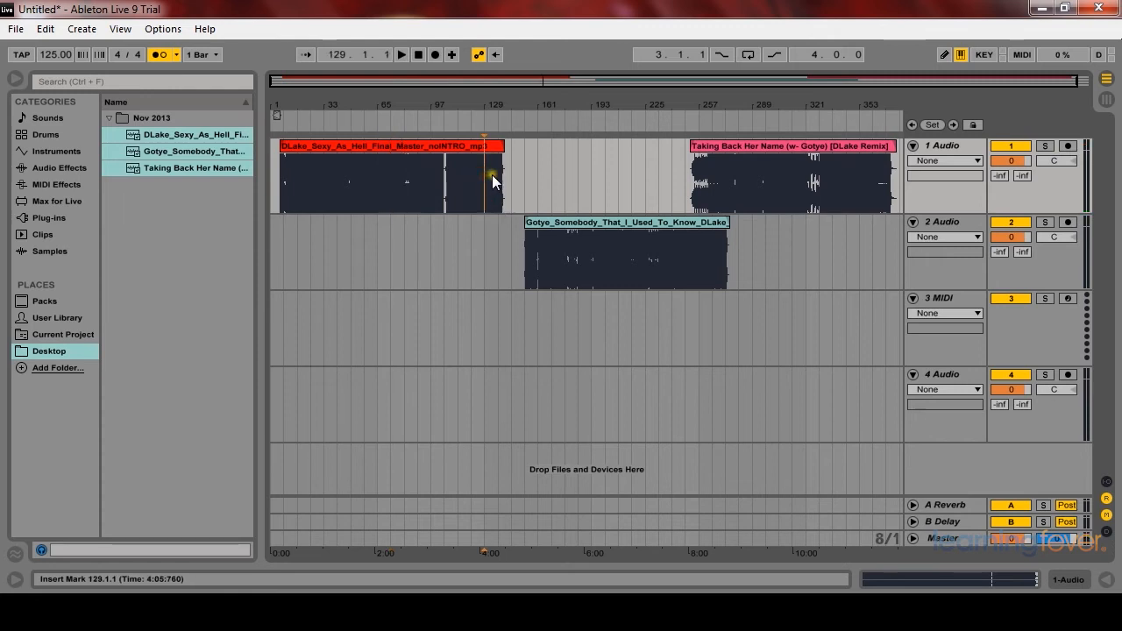
{"action": "key", "text": "space"}
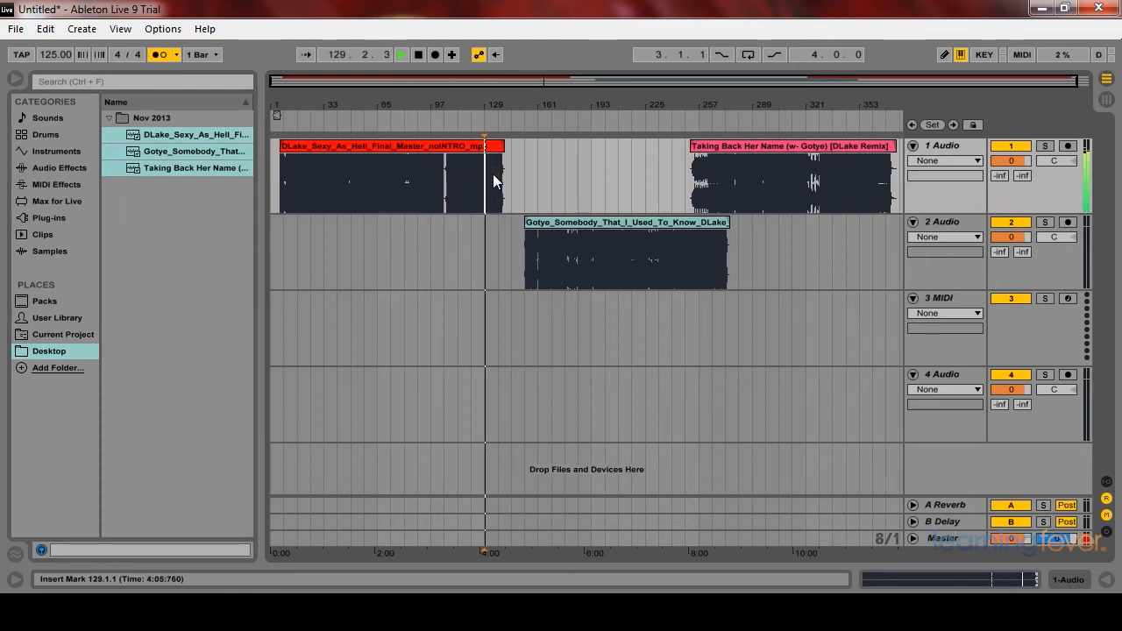
Step: Listen to the end of the first clip against the metronome, and stop playback
{"action": "left_click", "coordinate": [496, 172]}
{"action": "left_click", "coordinate": [497, 169]}
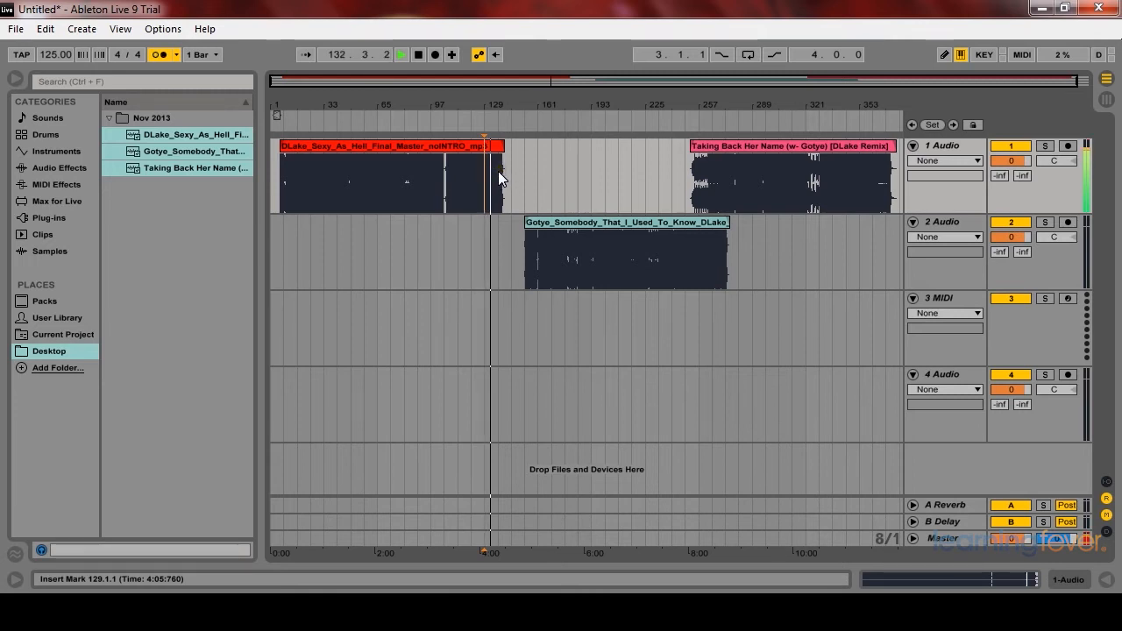
{"action": "key", "text": "space"}
{"action": "left_click", "coordinate": [456, 190]}
{"action": "left_click", "coordinate": [433, 186]}
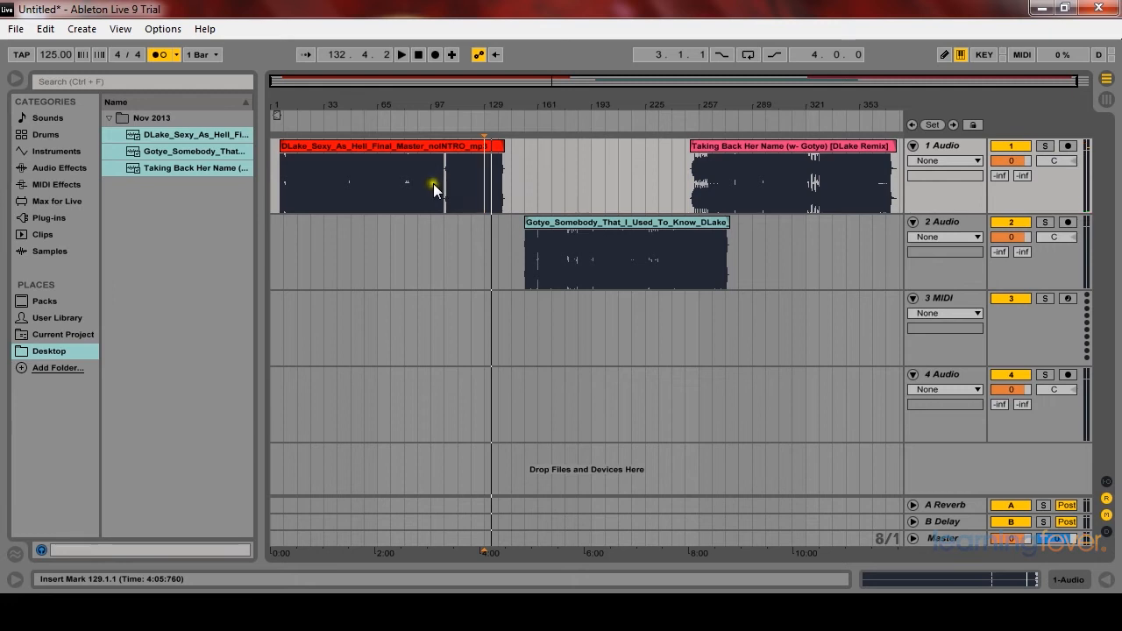
Step: Move the Gotye_Somebody_That_I_Used_To_Know clip on track 2 to start at bar 145, just after the first clip
{"action": "left_click", "coordinate": [532, 265]}
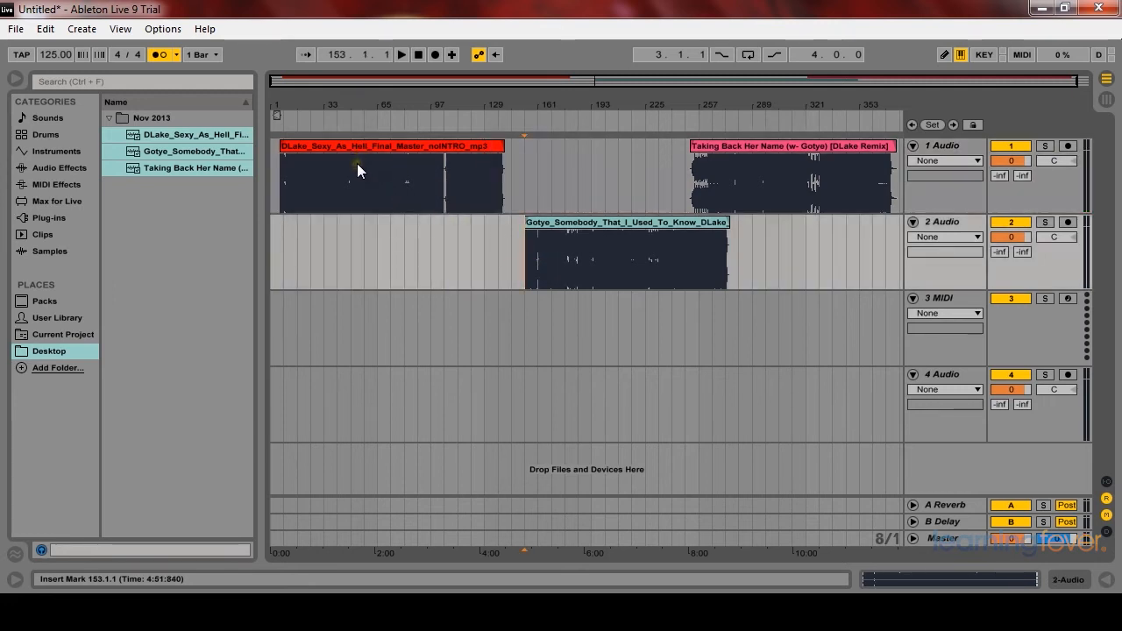
{"action": "left_click", "coordinate": [382, 149]}
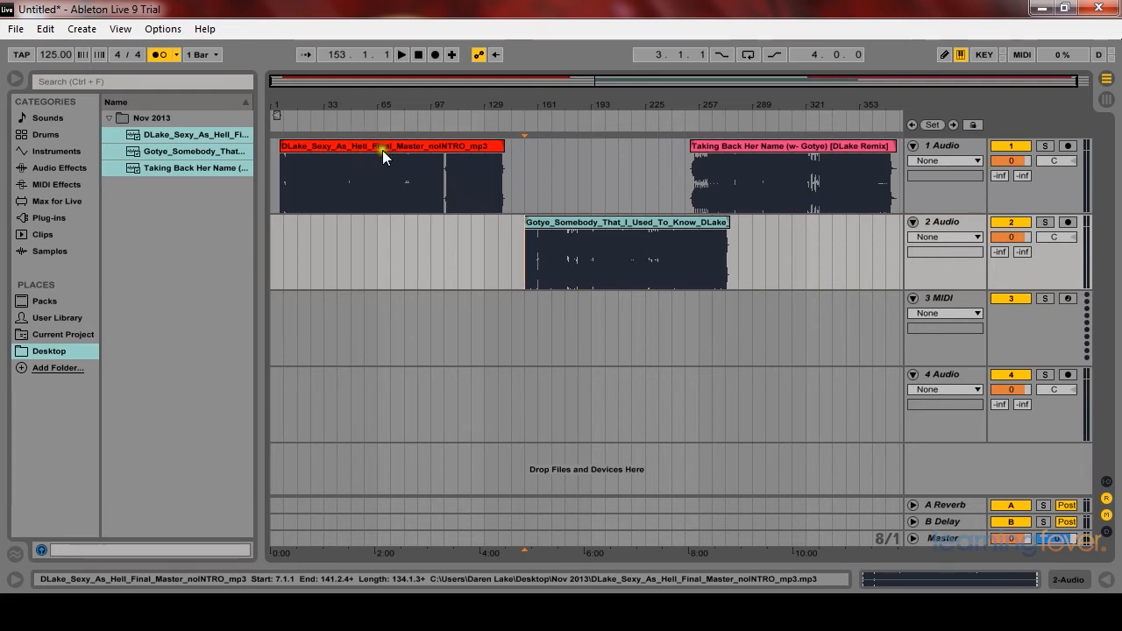
{"action": "left_click", "coordinate": [404, 201]}
{"action": "left_click_drag", "start_coordinate": [599, 224], "coordinate": [587, 229]}
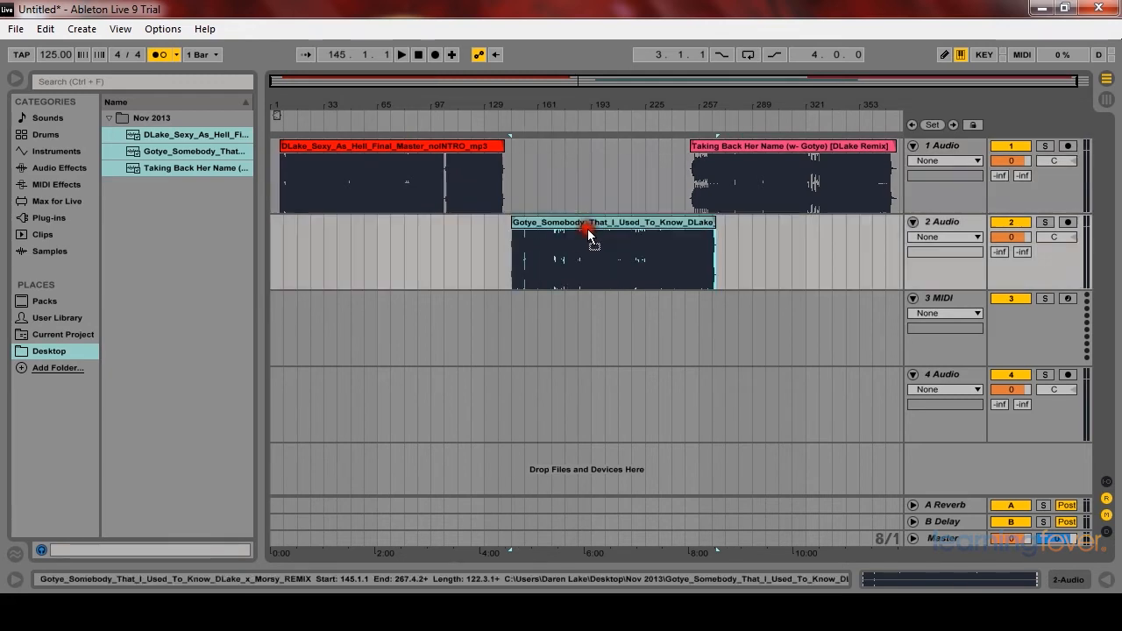
{"action": "left_click", "coordinate": [511, 266]}
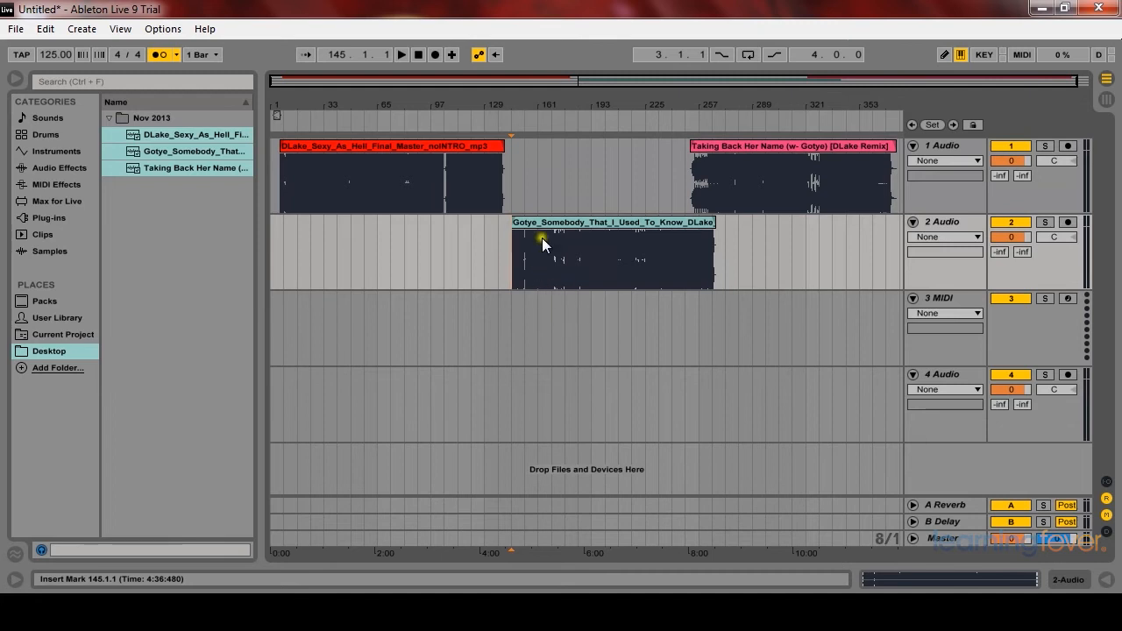
Step: Open the second track's clip, turn Warp on, and set 1.1.1 at the first strong downbeat transient near bar 2
{"action": "double_click", "coordinate": [591, 219]}
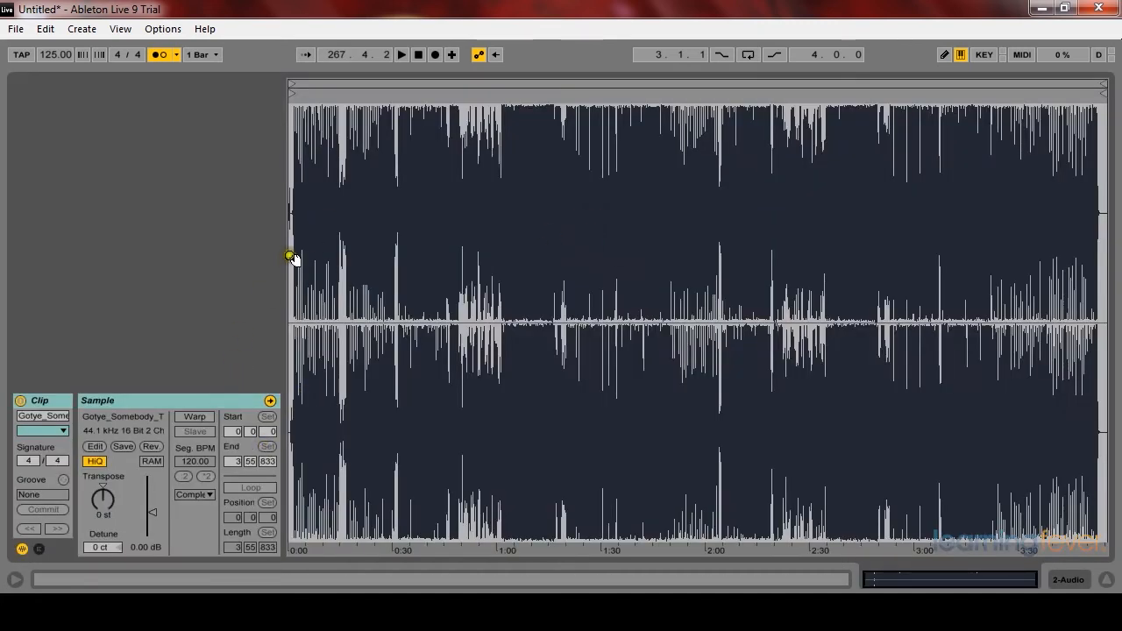
{"action": "left_click_drag", "start_coordinate": [293, 252], "coordinate": [293, 253]}
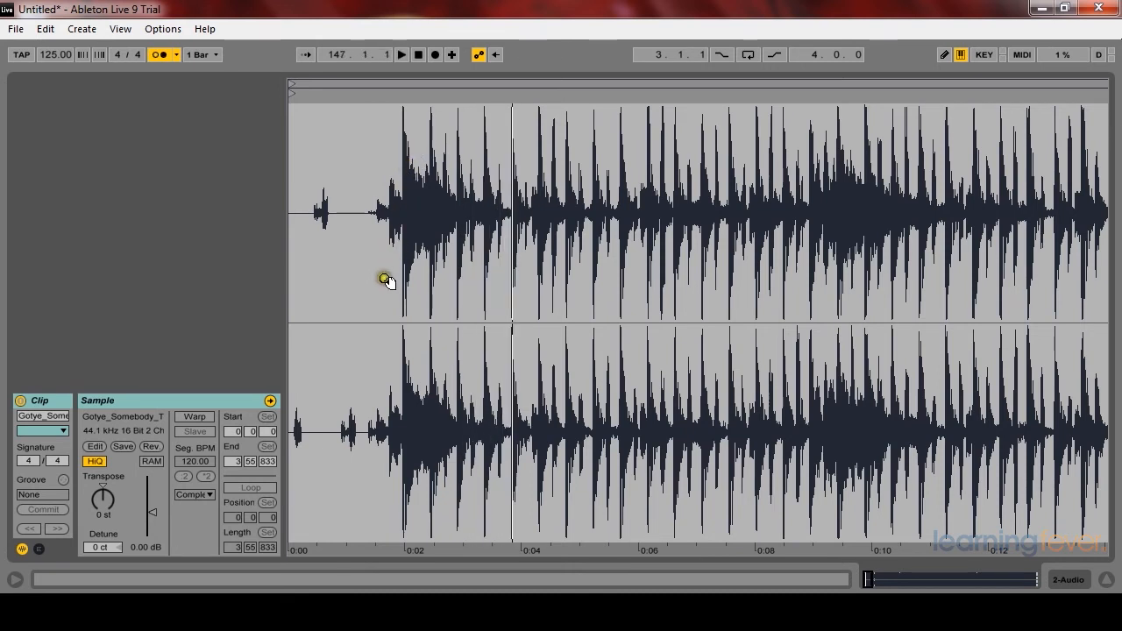
{"action": "left_click", "coordinate": [194, 417]}
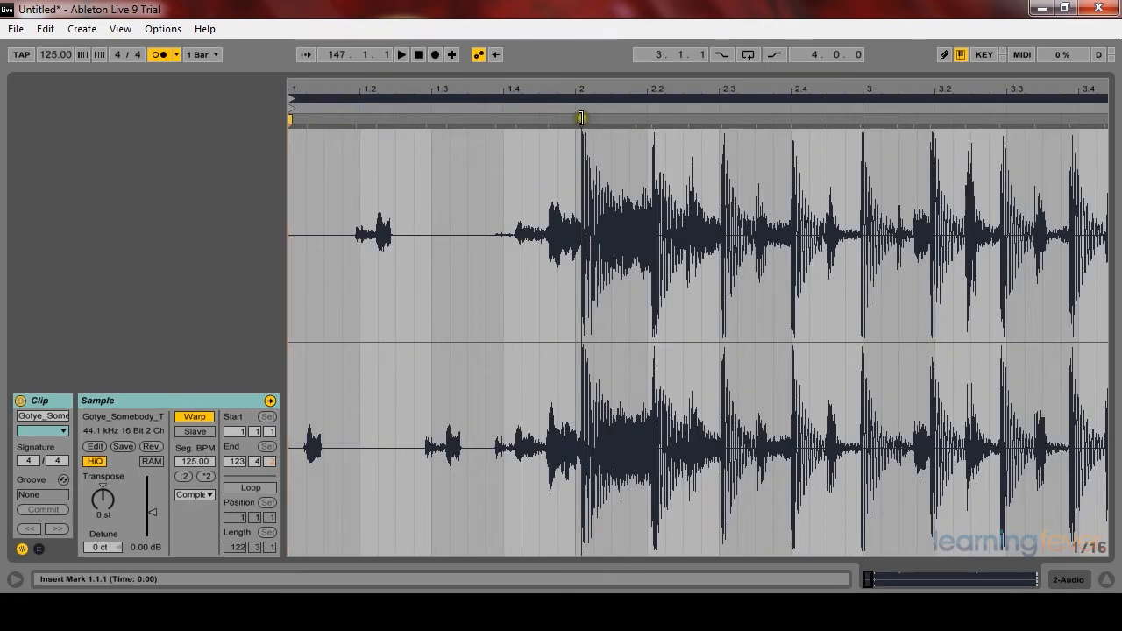
{"action": "right_click", "coordinate": [581, 118]}
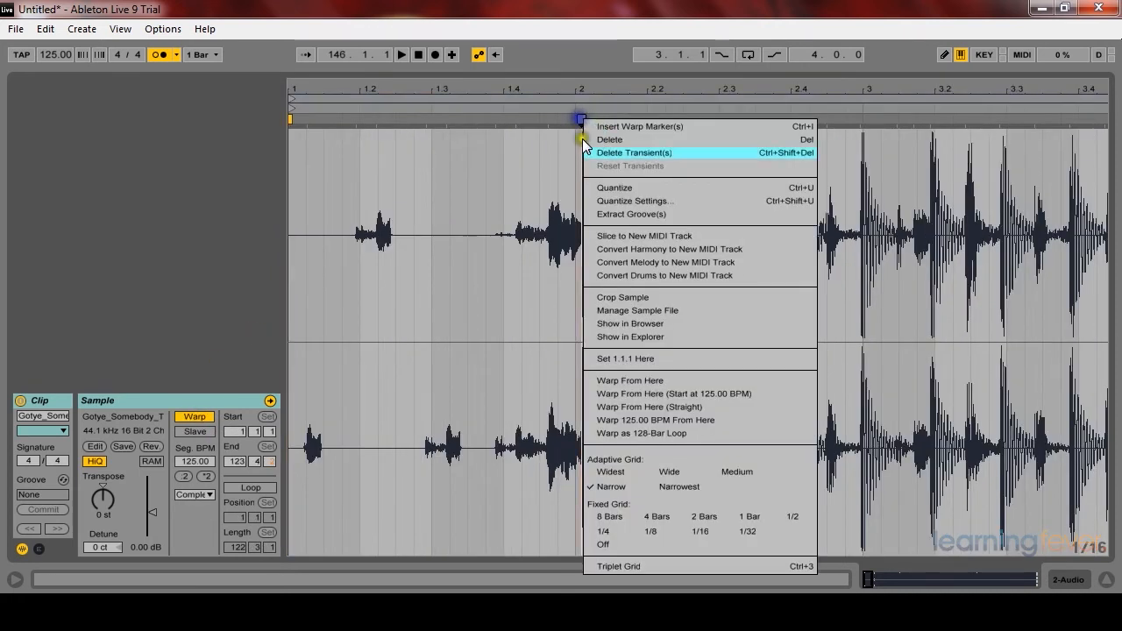
{"action": "left_click", "coordinate": [651, 358]}
Step: Play the clip's opening bars from 1.1.1 against the metronome, and stop playback
{"action": "key", "text": "space"}
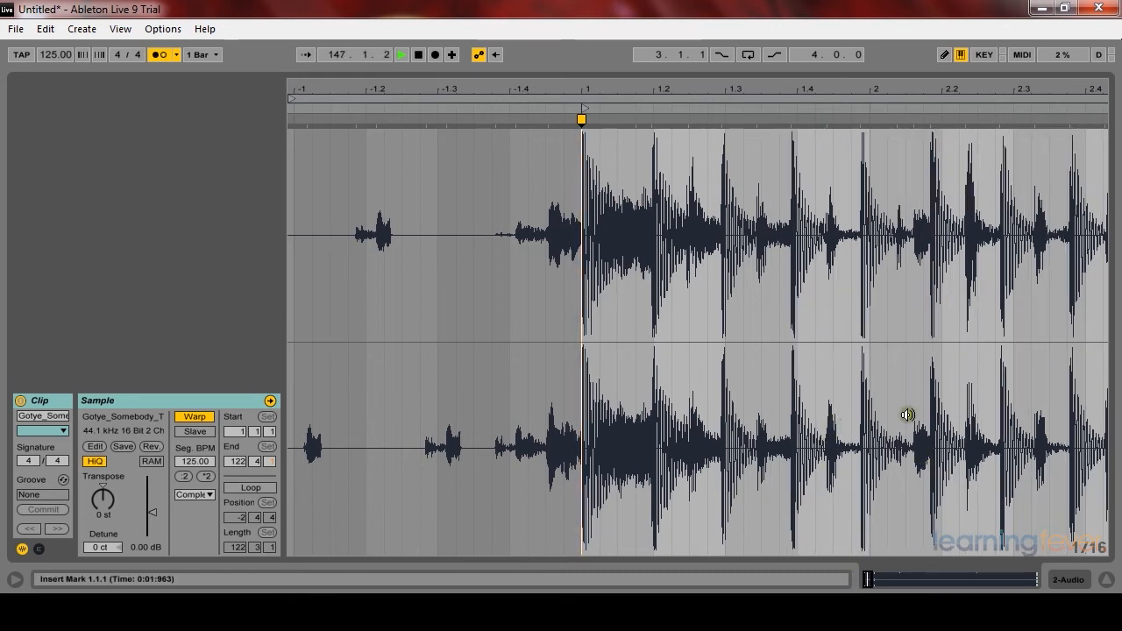
{"action": "scroll", "coordinate": [904, 405], "scroll_direction": "down", "scroll_amount": 3}
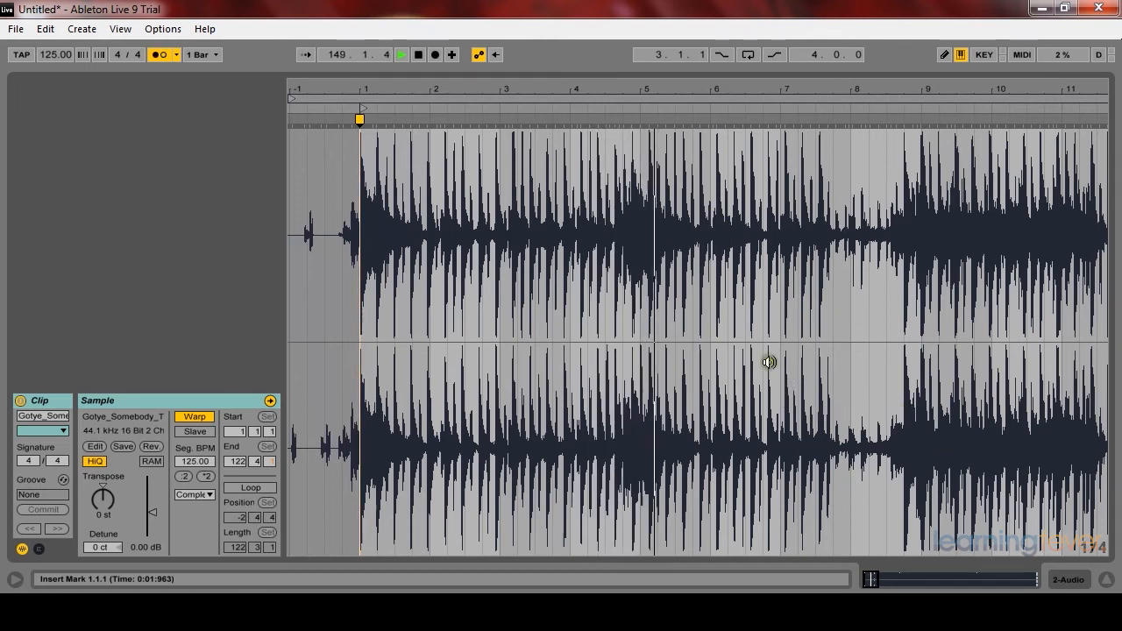
{"action": "key", "text": "space"}
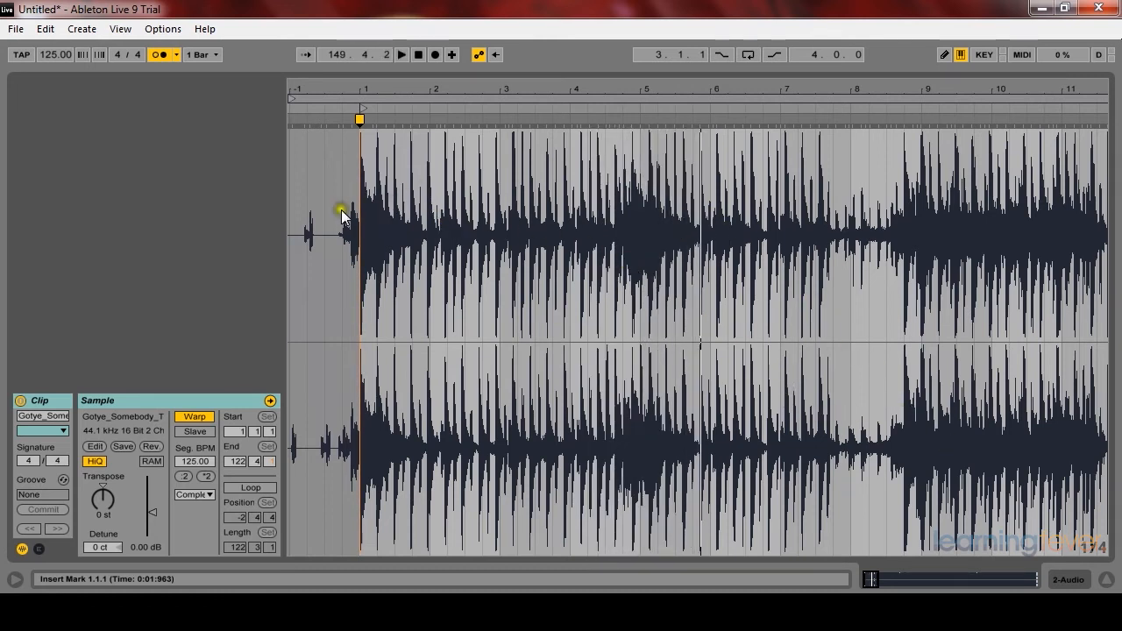
Step: Apply Warp From Here at the clip's 1.1.1 warp marker
{"action": "scroll", "coordinate": [358, 211], "scroll_direction": "up", "scroll_amount": 4}
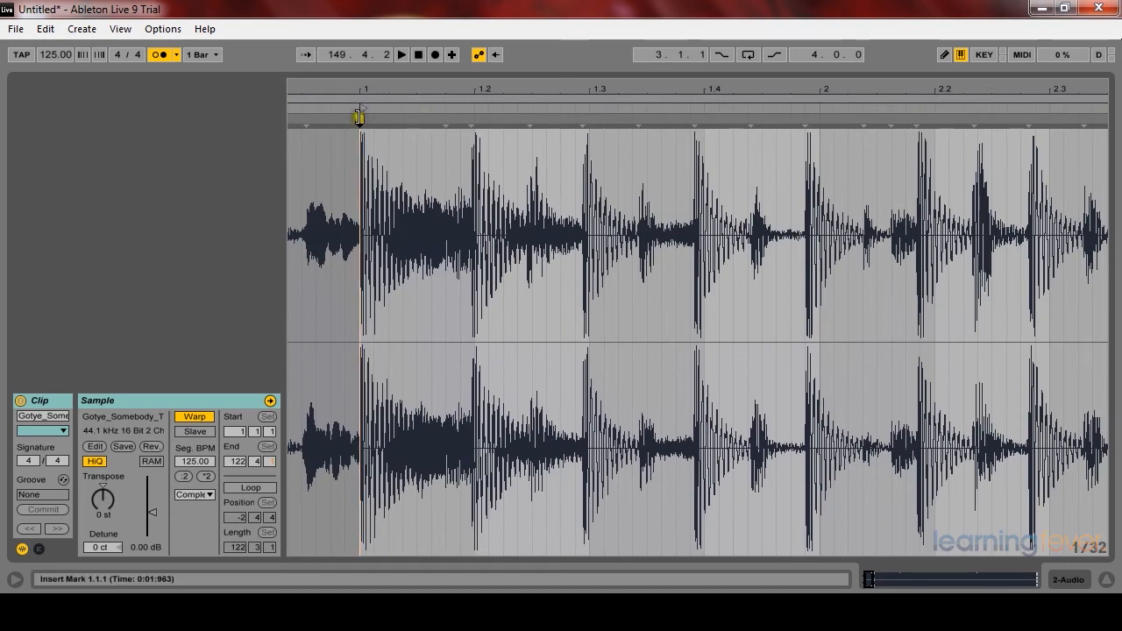
{"action": "right_click", "coordinate": [362, 123]}
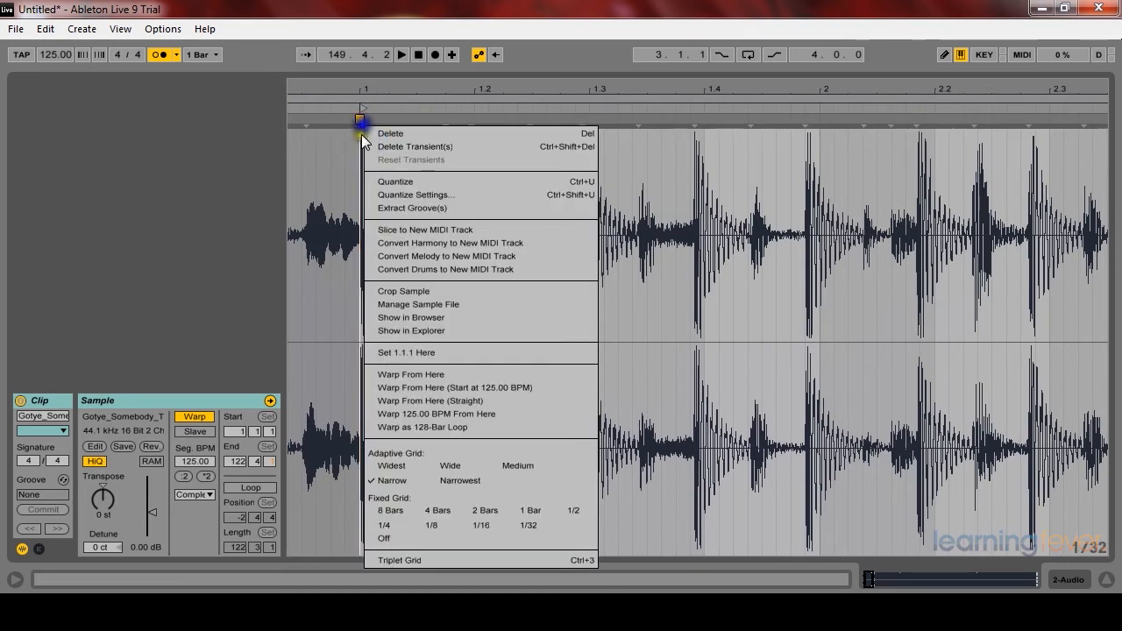
{"action": "left_click", "coordinate": [447, 375]}
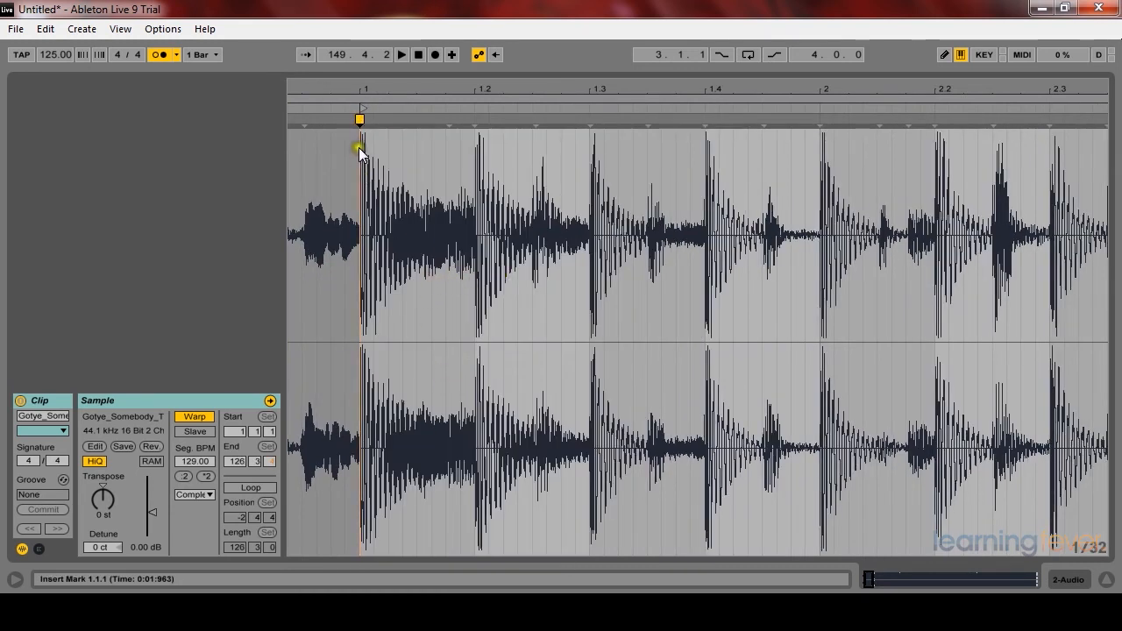
{"action": "right_click", "coordinate": [359, 119]}
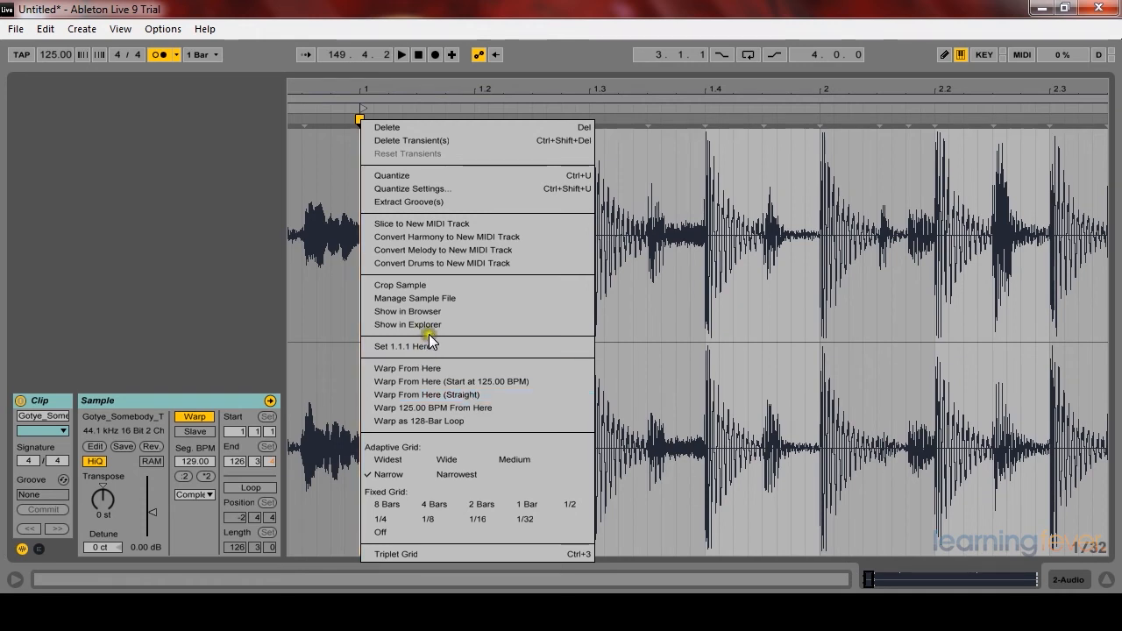
{"action": "left_click", "coordinate": [455, 369]}
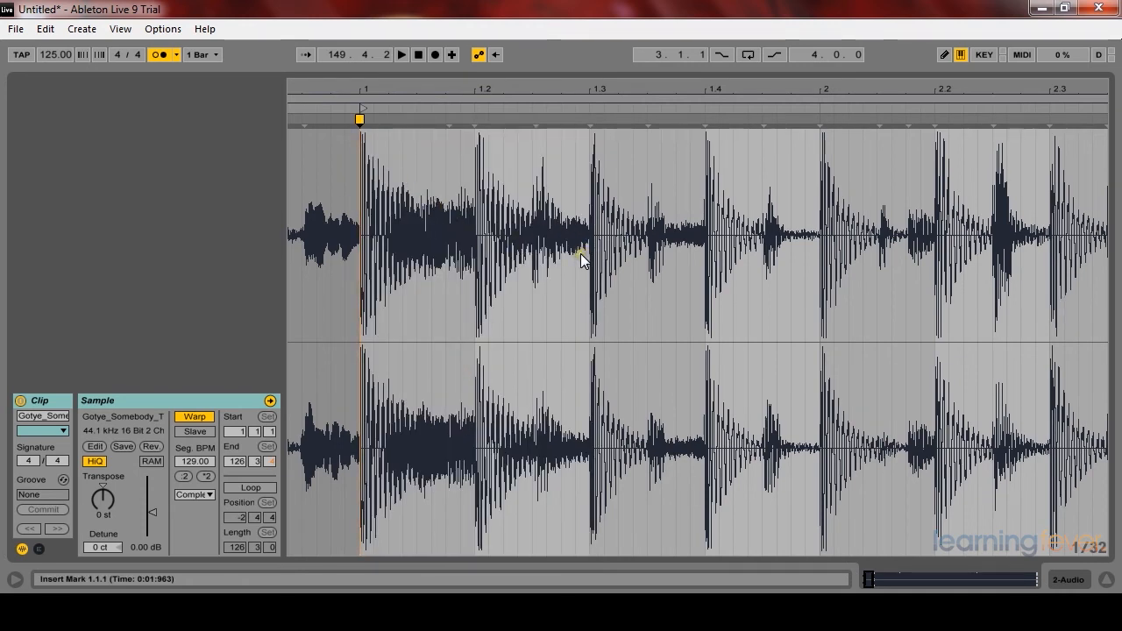
Step: Play the rewarped second clip from its 1.1.1 marker, with its first 18 bars in view
{"action": "key", "text": "minus"}
{"action": "key", "text": "minus"}
{"action": "key", "text": "minus"}
{"action": "key", "text": "minus"}
{"action": "key", "text": "minus"}
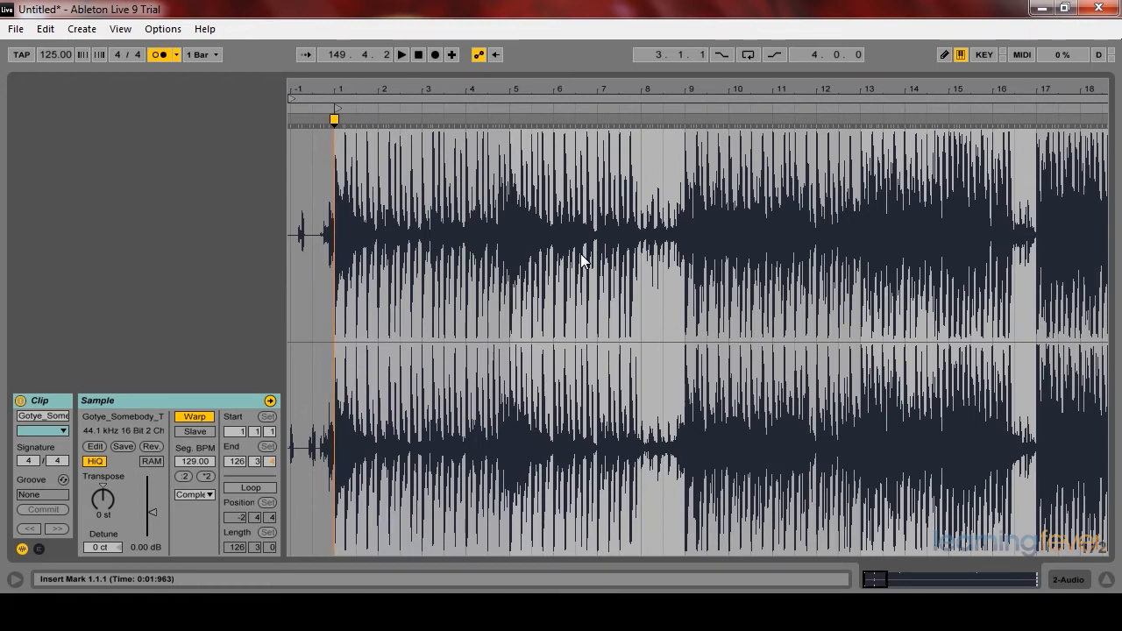
{"action": "key", "text": "space"}
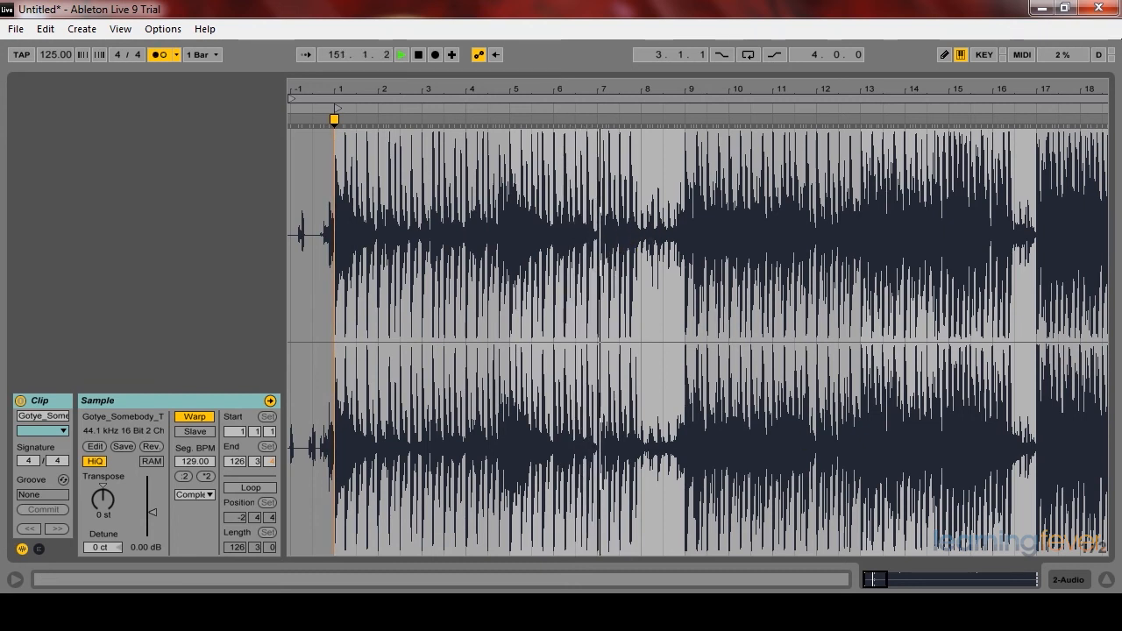
Step: Return to the arrangement, play the second clip from bar 193 against the metronome, and stop playback
{"action": "left_click", "coordinate": [1107, 579]}
{"action": "left_click", "coordinate": [615, 273]}
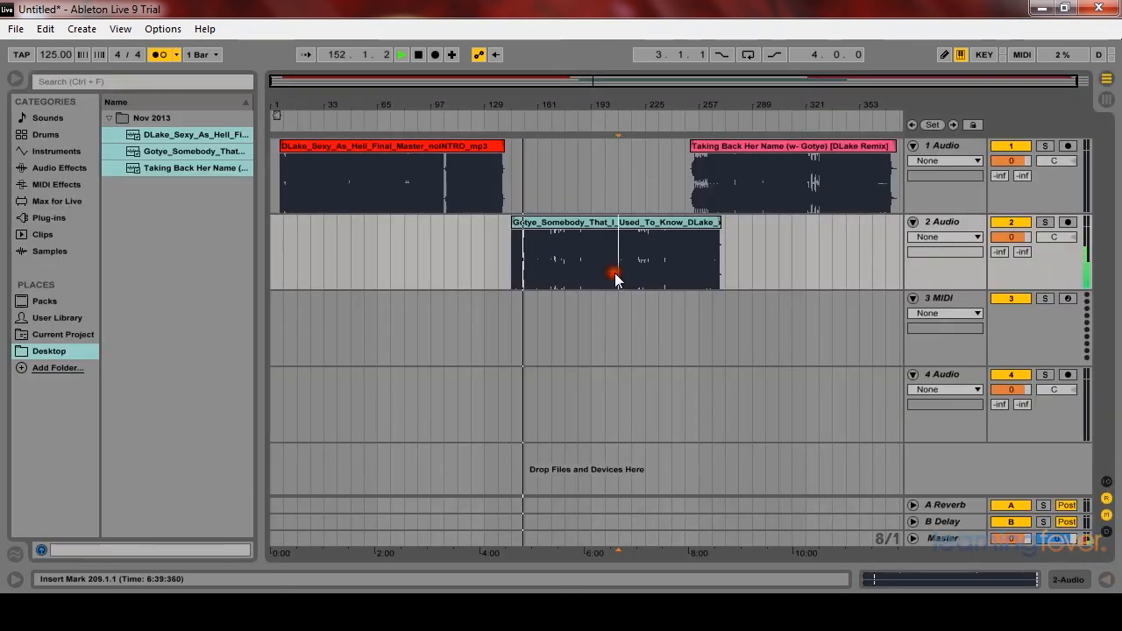
{"action": "key", "text": "space"}
{"action": "key", "text": "space"}
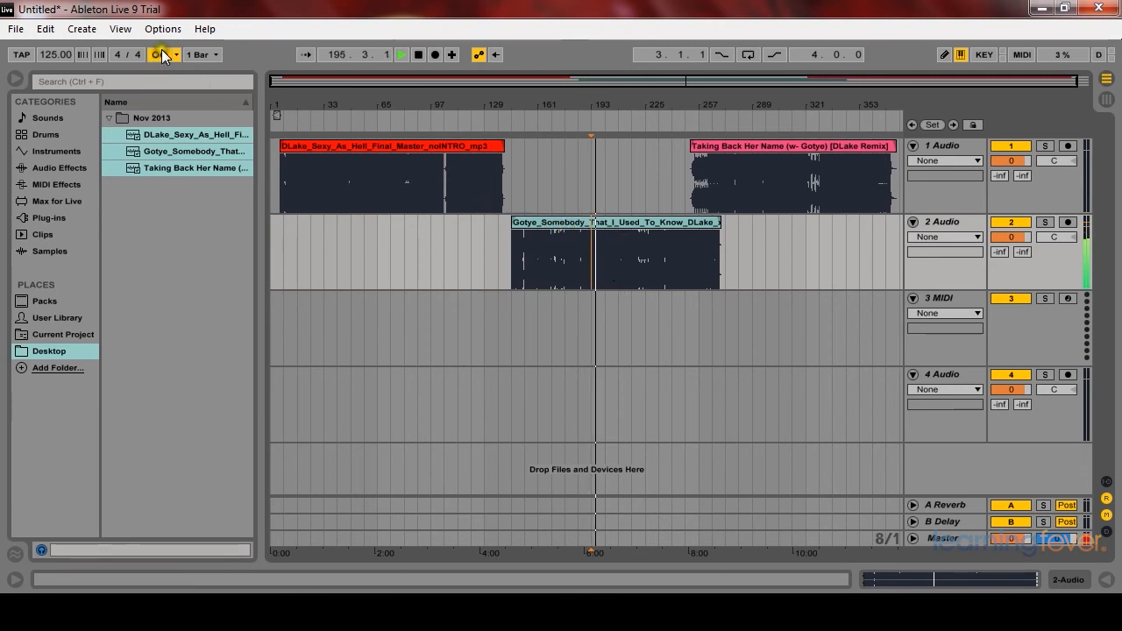
{"action": "key", "text": "space"}
Step: Move the third clip away to bar 284 and check the second clip's ending by playing it from bar 257
{"action": "left_click", "coordinate": [675, 266]}
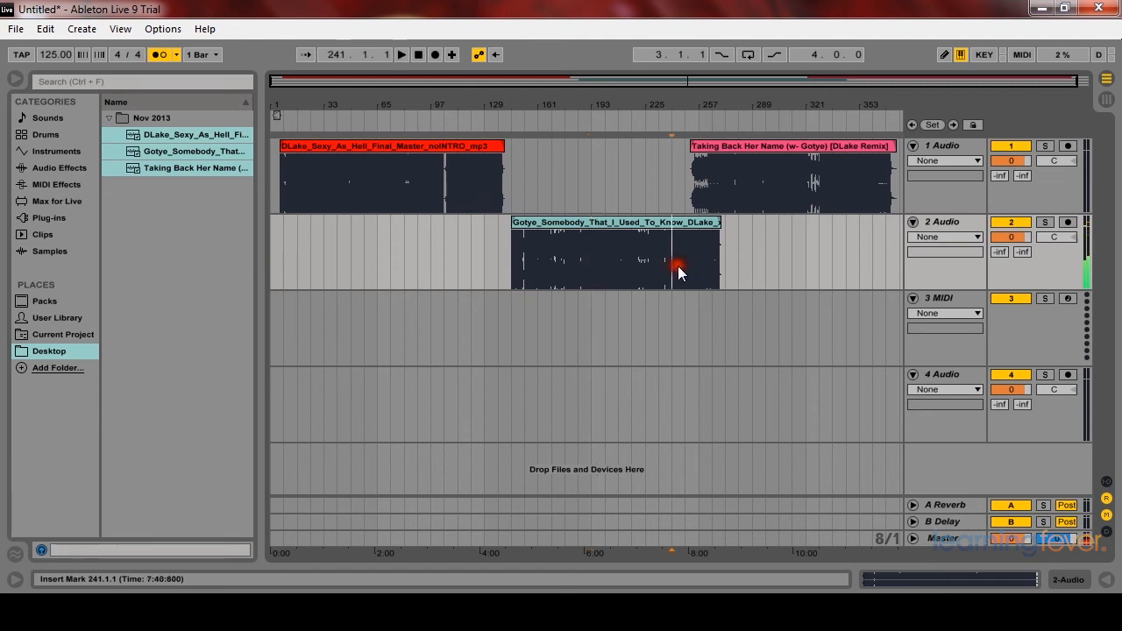
{"action": "left_click_drag", "start_coordinate": [768, 146], "coordinate": [821, 143]}
{"action": "left_click", "coordinate": [701, 253]}
{"action": "key", "text": "space"}
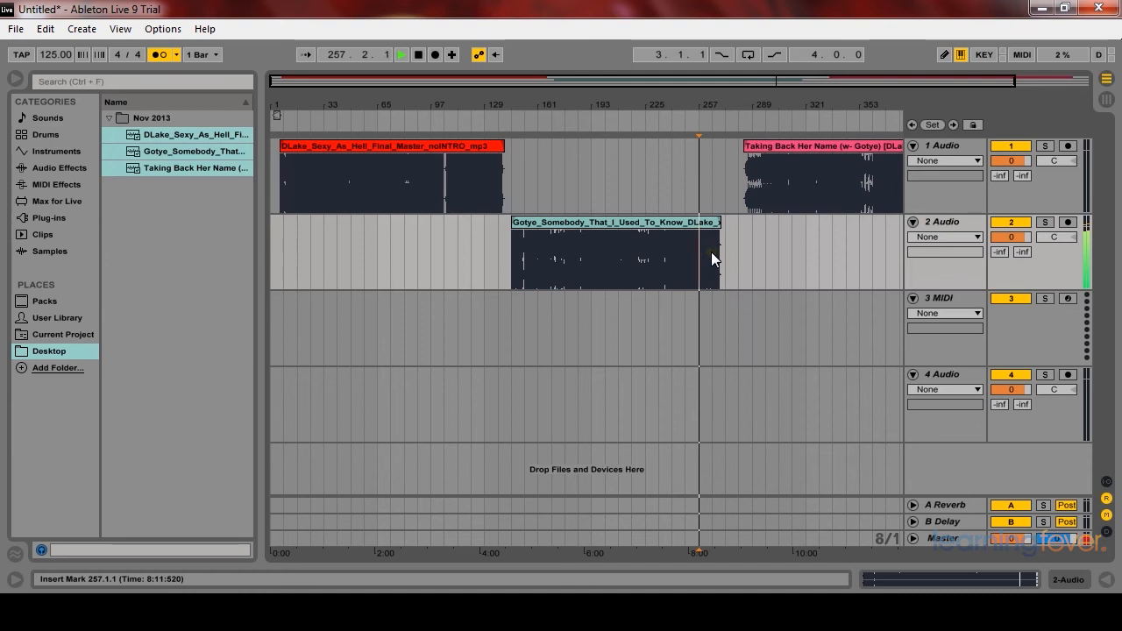
{"action": "key", "text": "space"}
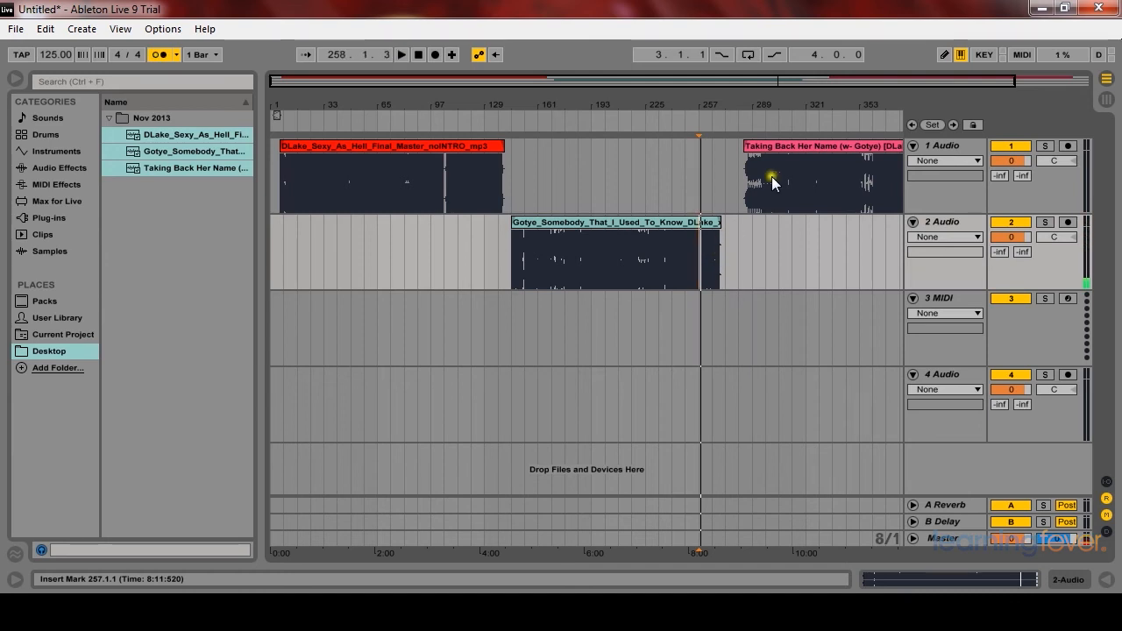
Step: Move the Taking Back Her Name clip on track 1 to start at bar 268, near the second clip's end
{"action": "left_click_drag", "start_coordinate": [791, 140], "coordinate": [765, 171]}
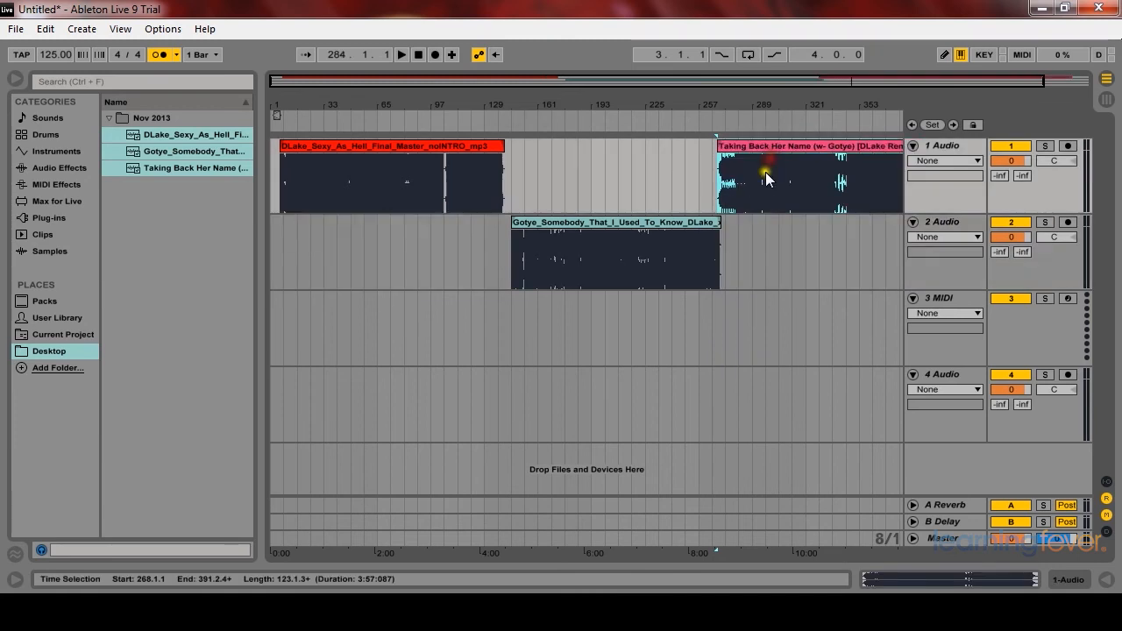
{"action": "left_click", "coordinate": [712, 196]}
{"action": "left_click_drag", "start_coordinate": [717, 99], "coordinate": [680, 97]}
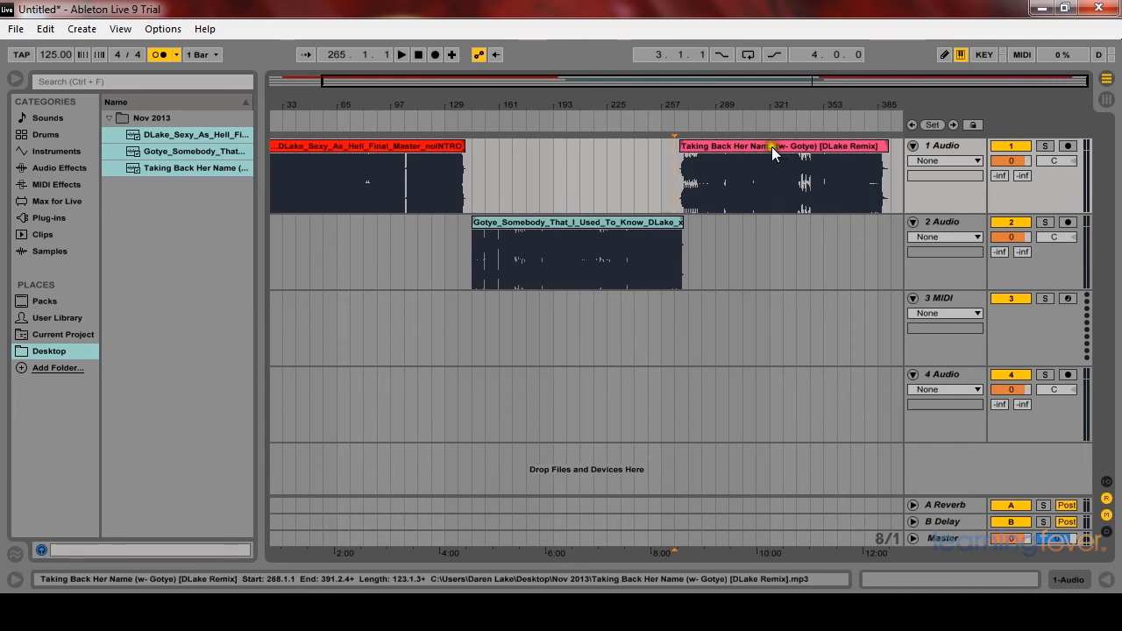
Step: Open the Taking Back Her Name clip and turn Warp on
{"action": "left_click", "coordinate": [754, 148]}
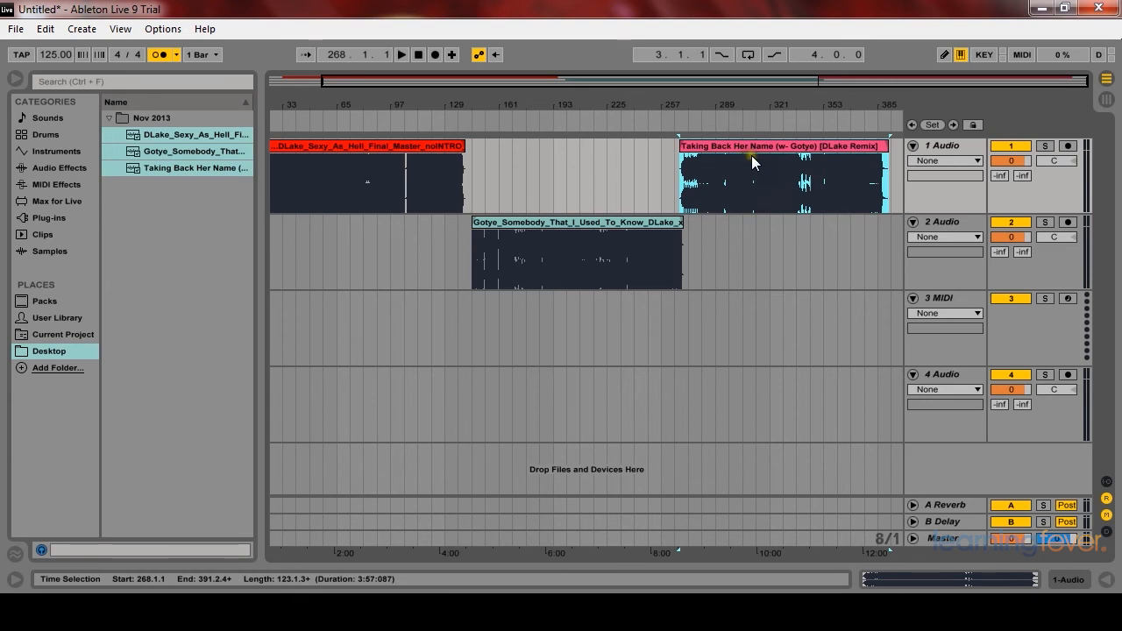
{"action": "double_click", "coordinate": [755, 150]}
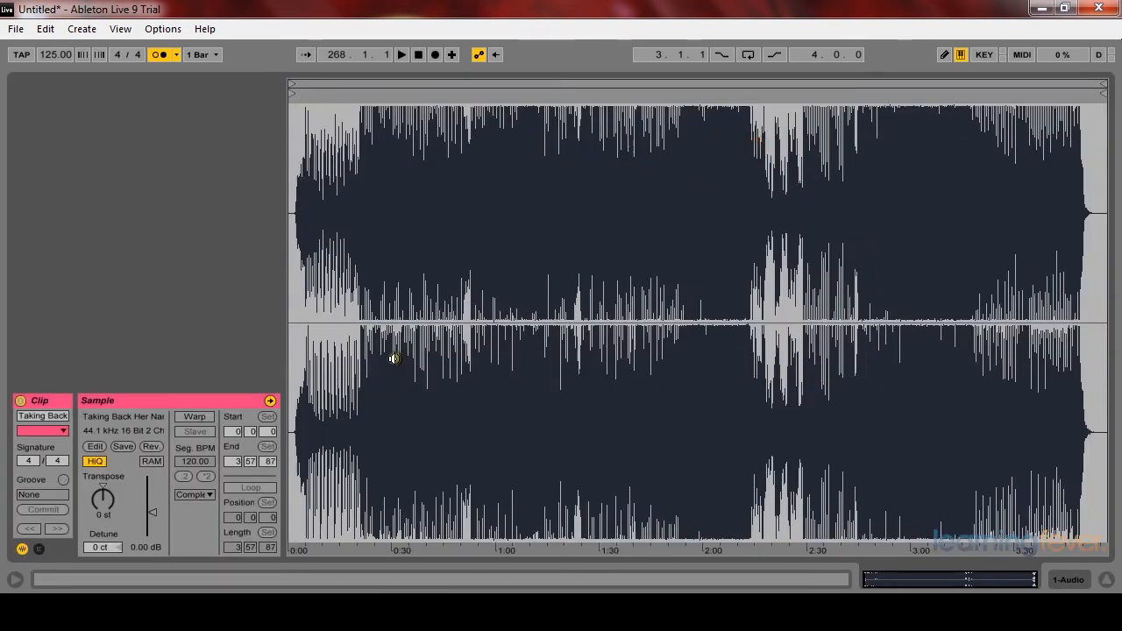
{"action": "left_click", "coordinate": [195, 417]}
{"action": "scroll", "coordinate": [300, 151], "scroll_direction": "up", "scroll_amount": 4}
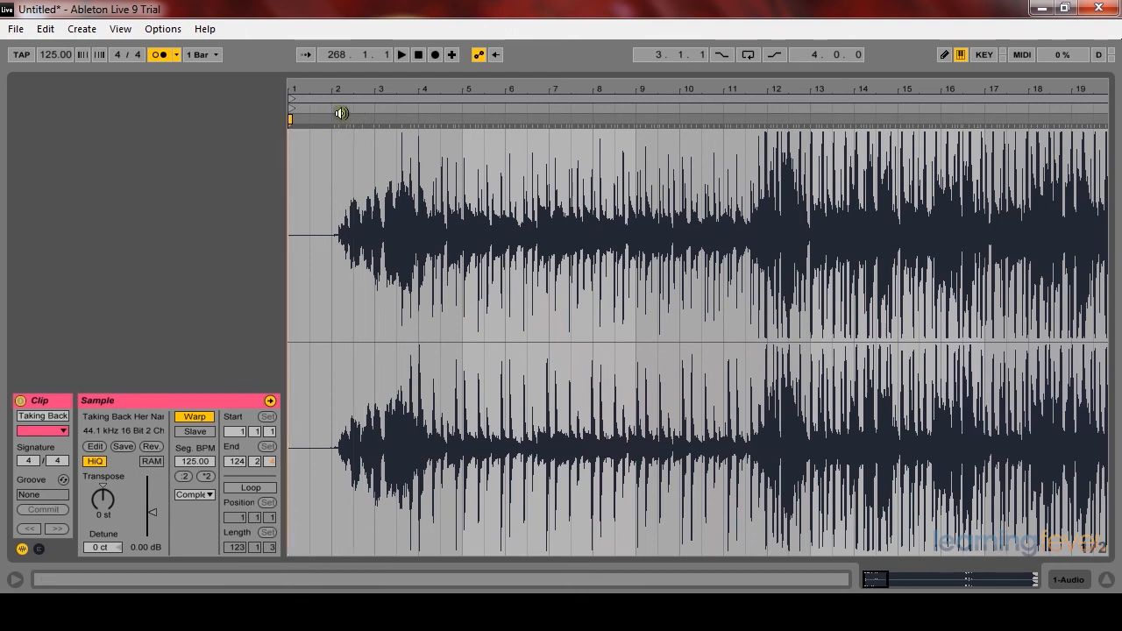
Step: Play the clip's opening to locate its first beat, place the insert mark at 3.3.1, and stop playback
{"action": "key", "text": "space"}
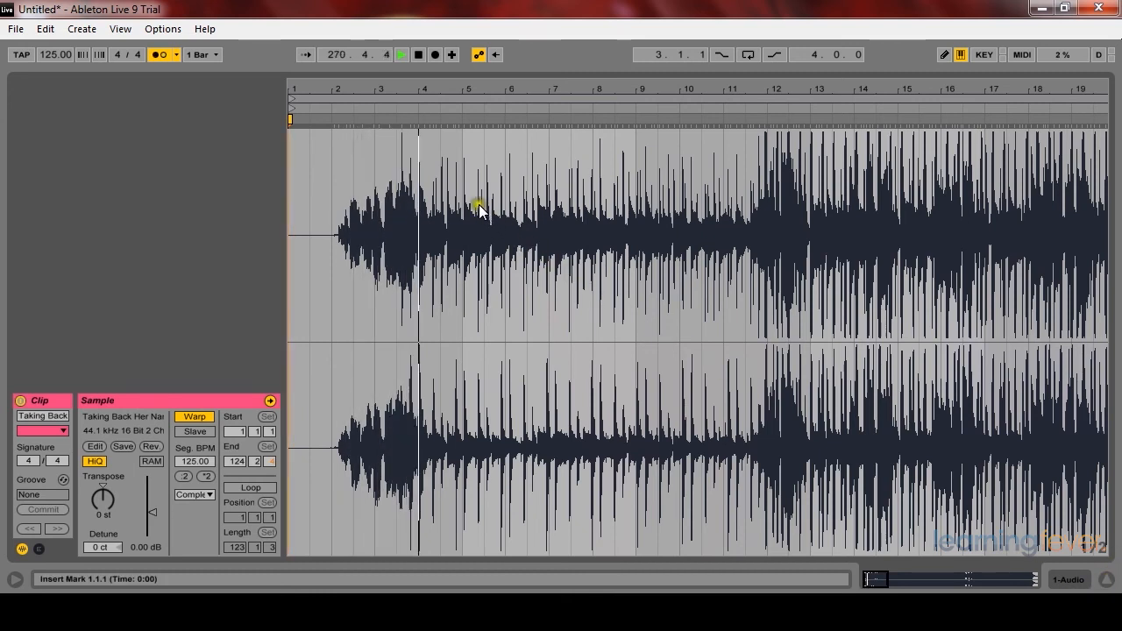
{"action": "left_click", "coordinate": [402, 151]}
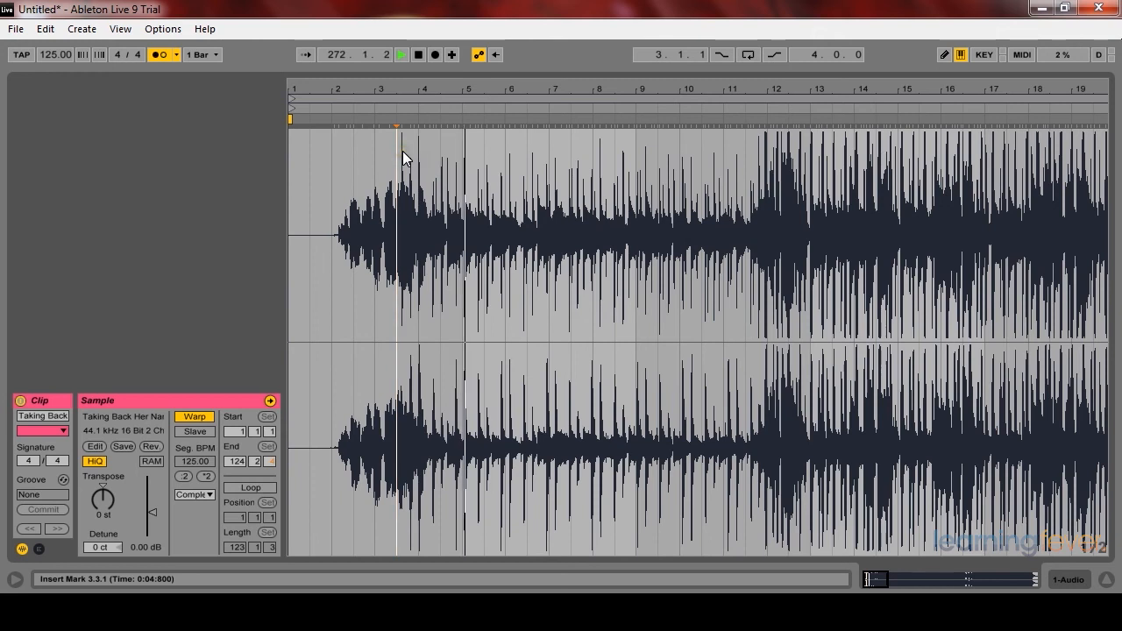
{"action": "key", "text": "plus"}
{"action": "key", "text": "plus"}
{"action": "key", "text": "space"}
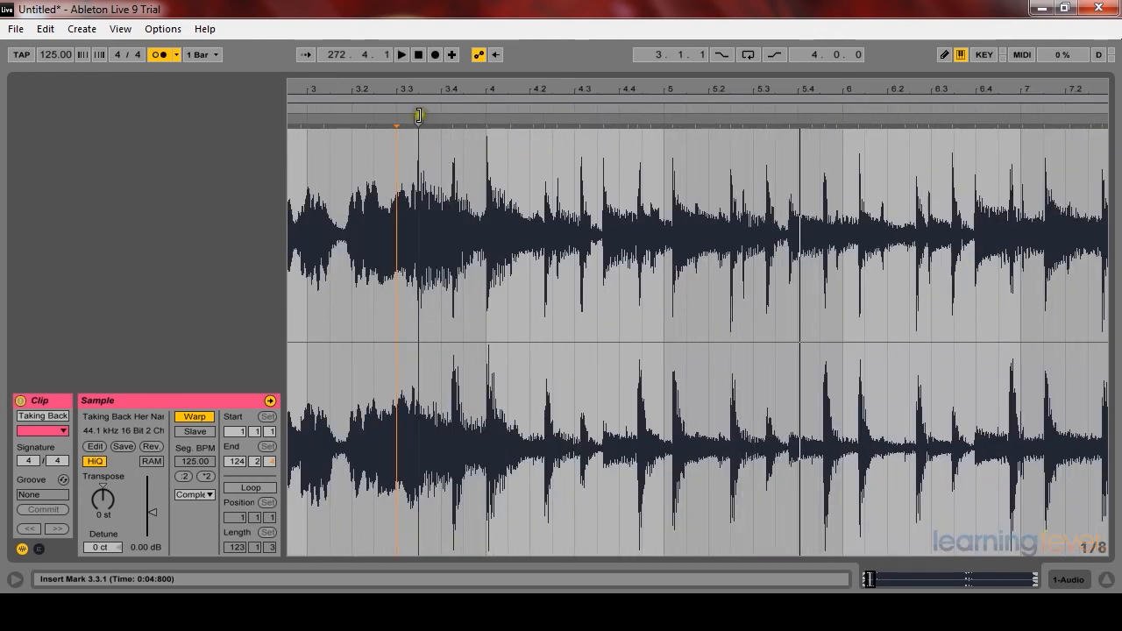
Step: Set 1.1.1 at the clip's first strong beat just after 3.3 and play the clip's start in the arrangement
{"action": "left_click", "coordinate": [421, 107]}
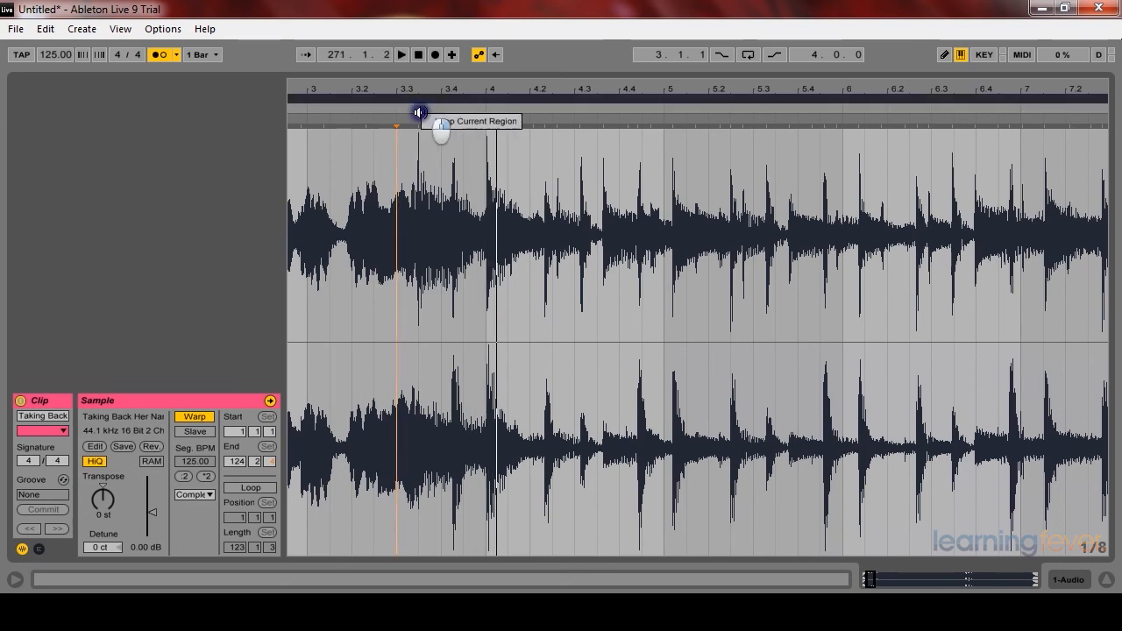
{"action": "right_click", "coordinate": [415, 133]}
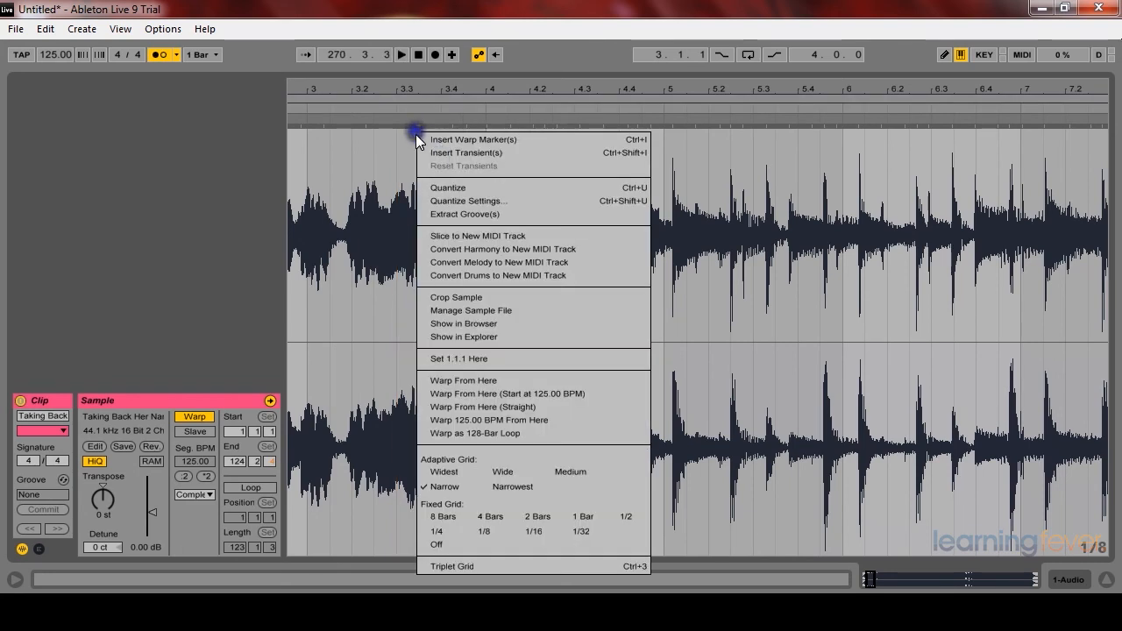
{"action": "left_click", "coordinate": [469, 358]}
{"action": "key", "text": "space"}
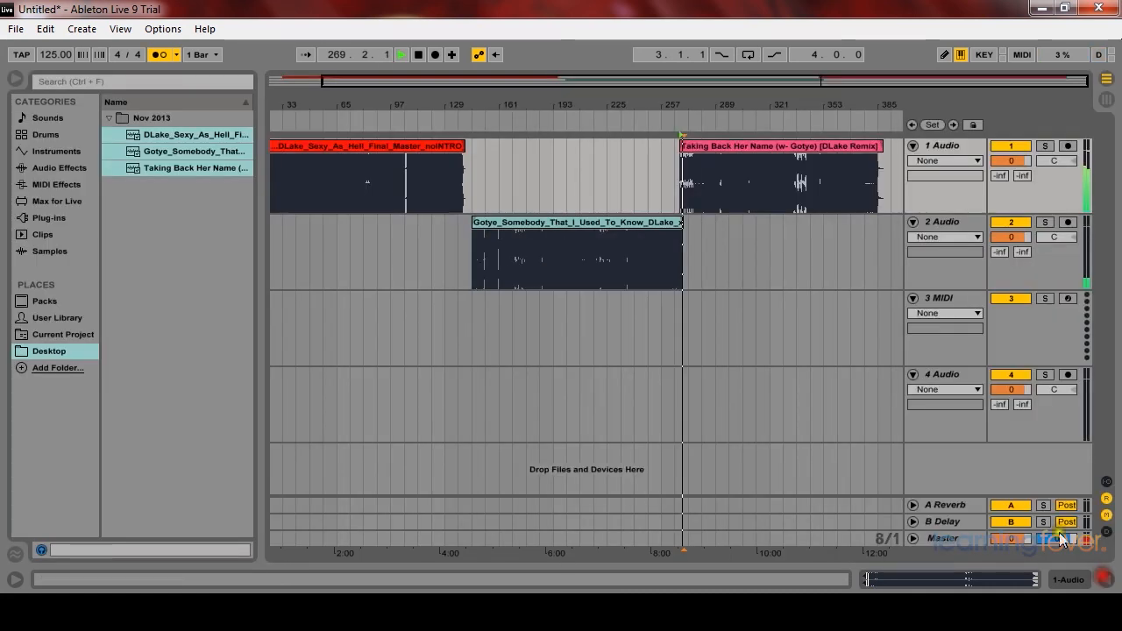
Step: Stop playback and move the Taking Back Her Name clip on track 1 to about bar 273, just past the second clip's end
{"action": "key", "text": "space"}
{"action": "left_click", "coordinate": [707, 149]}
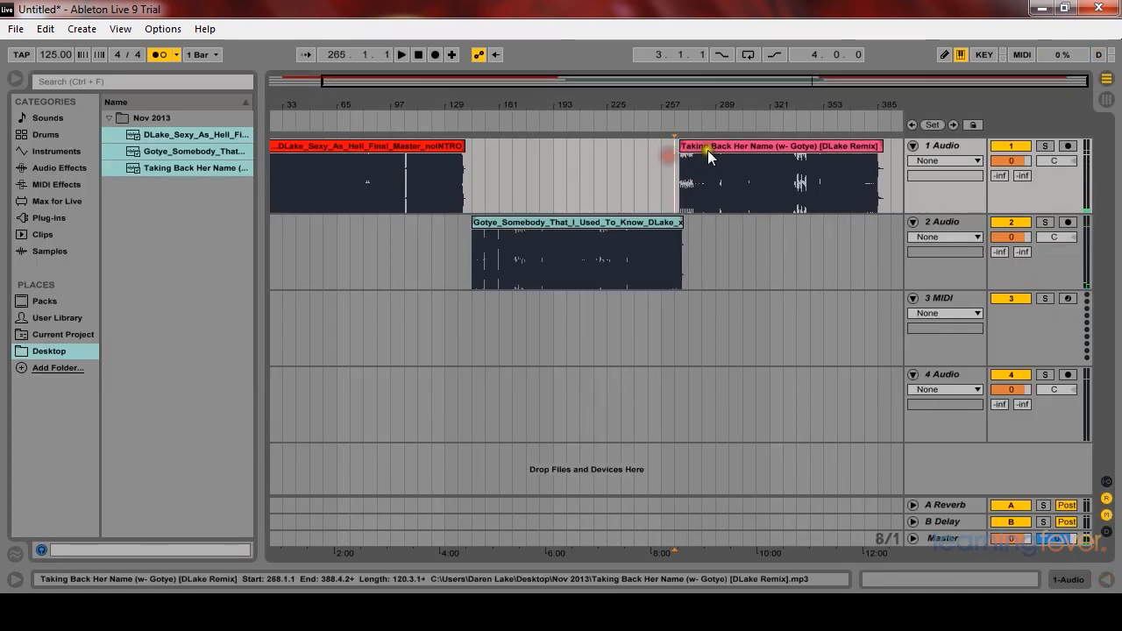
{"action": "left_click_drag", "start_coordinate": [706, 146], "coordinate": [717, 146]}
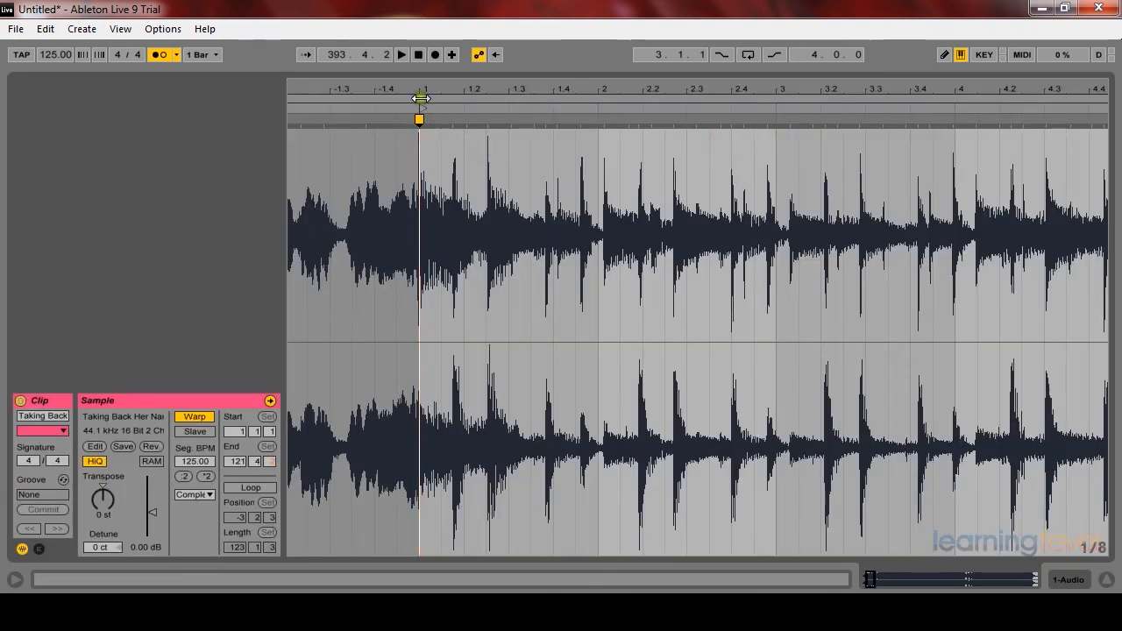
Step: Play the clip against the metronome and apply Warp From Here at its 1.1.1 marker
{"action": "key", "text": "space"}
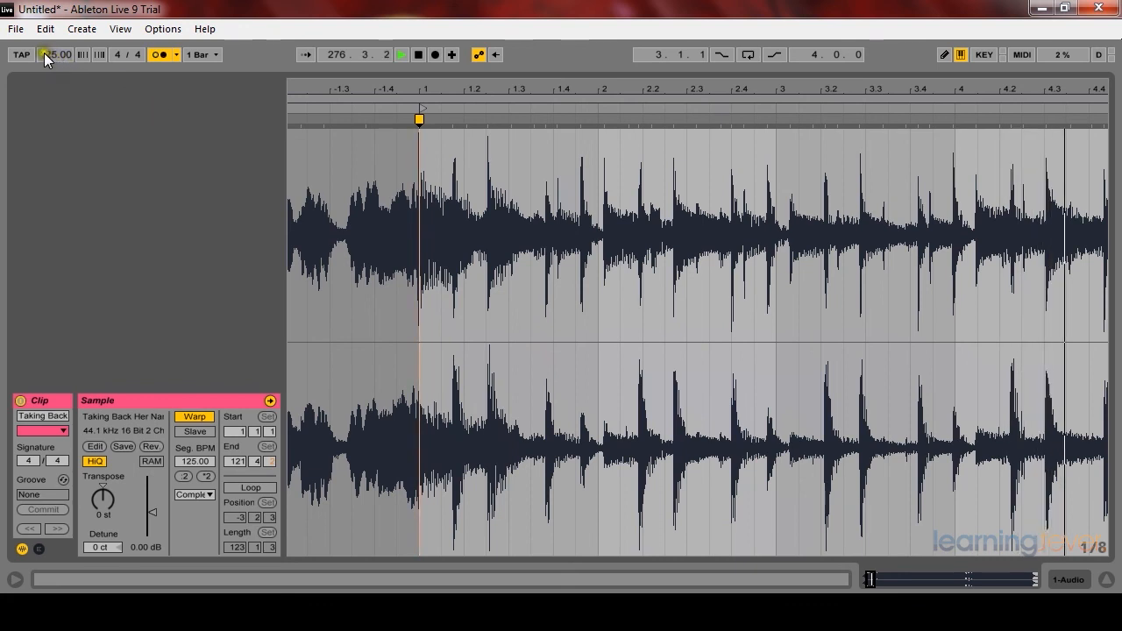
{"action": "right_click", "coordinate": [420, 127]}
{"action": "left_click", "coordinate": [488, 376]}
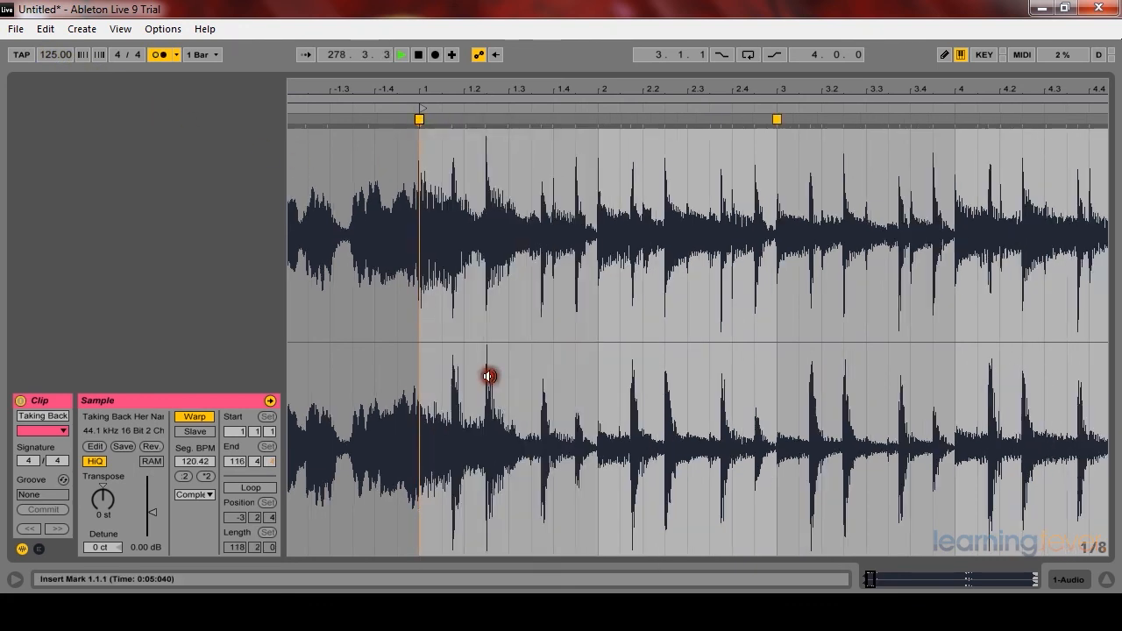
Step: Play the warped clip from 1.1.1 and examine how its beats and warp markers line up with the grid through bar 33
{"action": "key", "text": "space"}
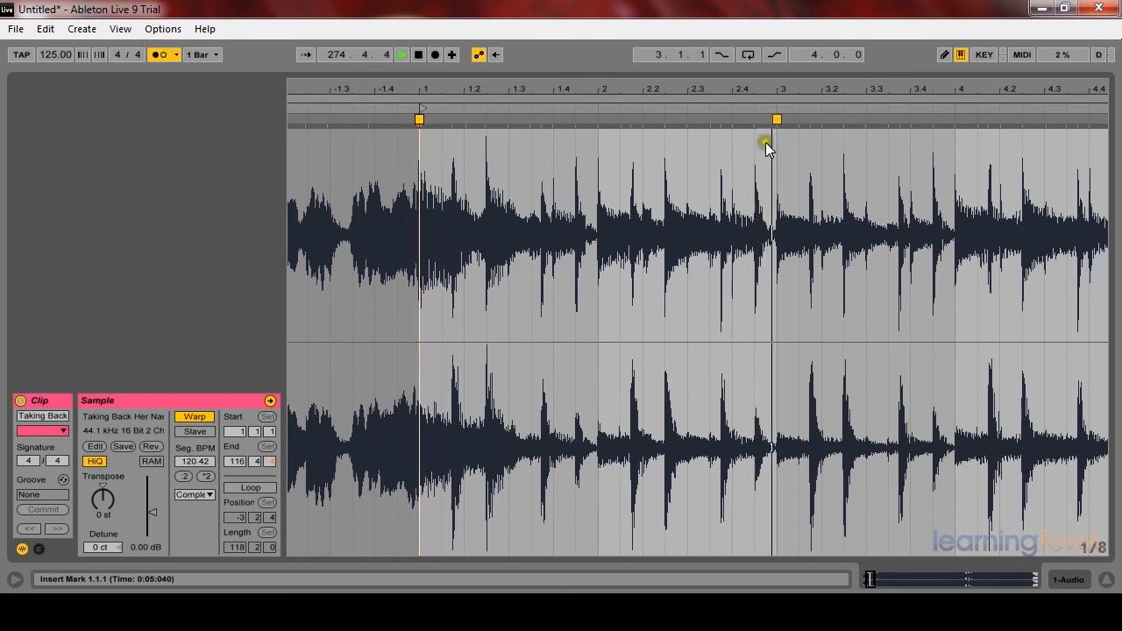
{"action": "key", "text": "minus"}
{"action": "key", "text": "minus"}
{"action": "key", "text": "minus"}
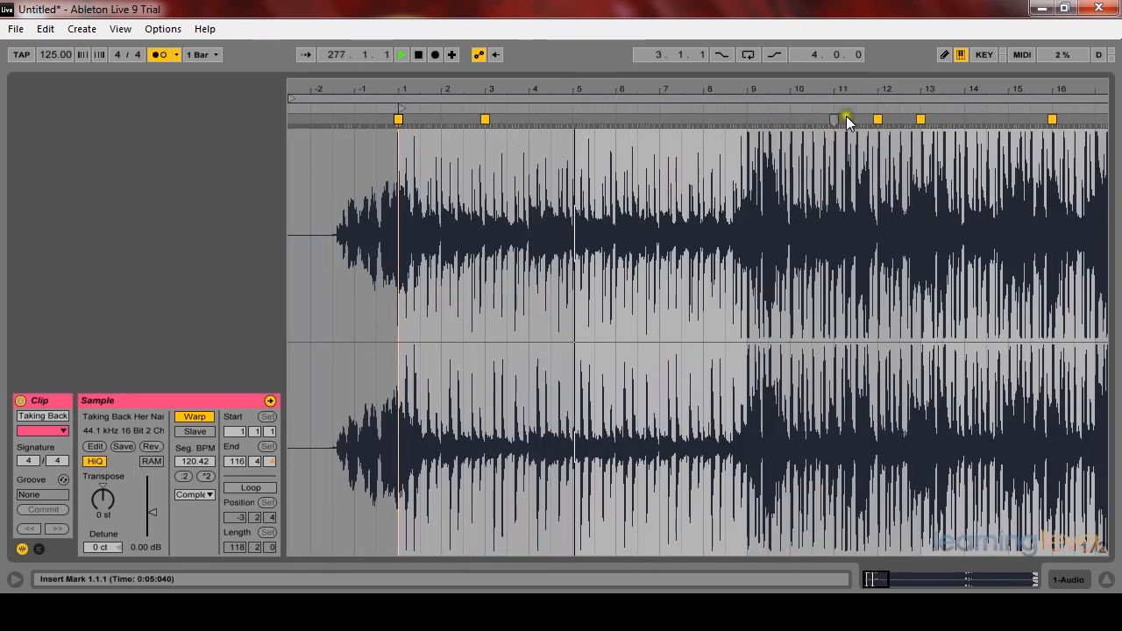
{"action": "key", "text": "plus"}
{"action": "key", "text": "plus"}
{"action": "mouse_move", "coordinate": [740, 88]}
{"action": "left_mouse_down"}
{"action": "mouse_move", "coordinate": [8, 92]}
{"action": "mouse_move", "coordinate": [544, 85]}
{"action": "mouse_move", "coordinate": [18, 84]}
{"action": "mouse_move", "coordinate": [288, 91]}
{"action": "left_mouse_up"}
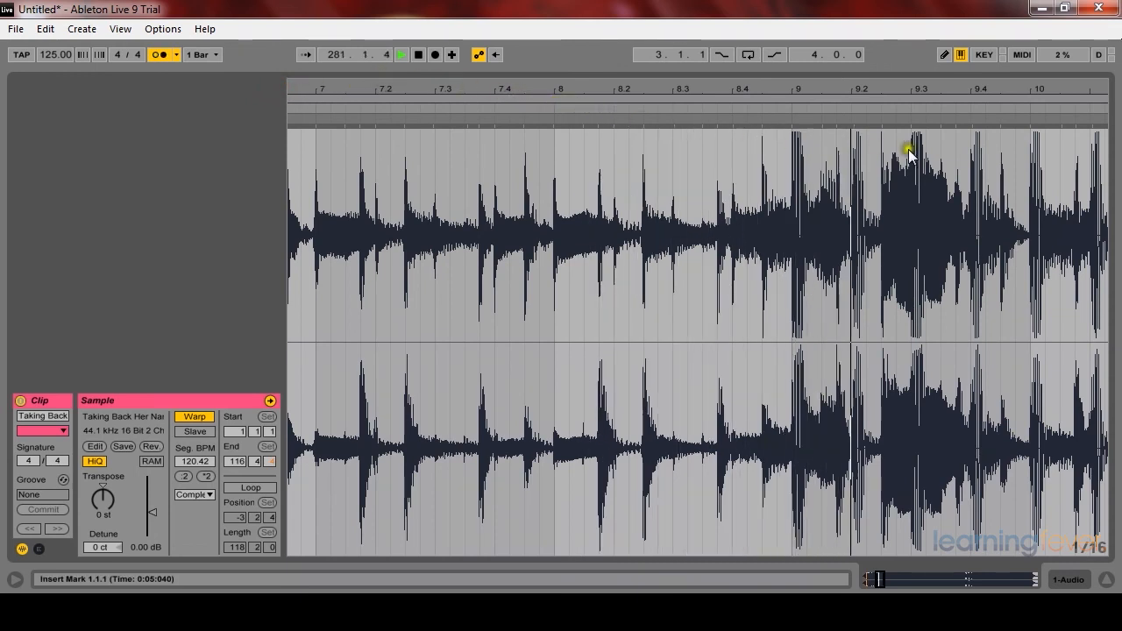
{"action": "key", "text": "minus"}
{"action": "key", "text": "minus"}
{"action": "key", "text": "minus"}
{"action": "key", "text": "minus"}
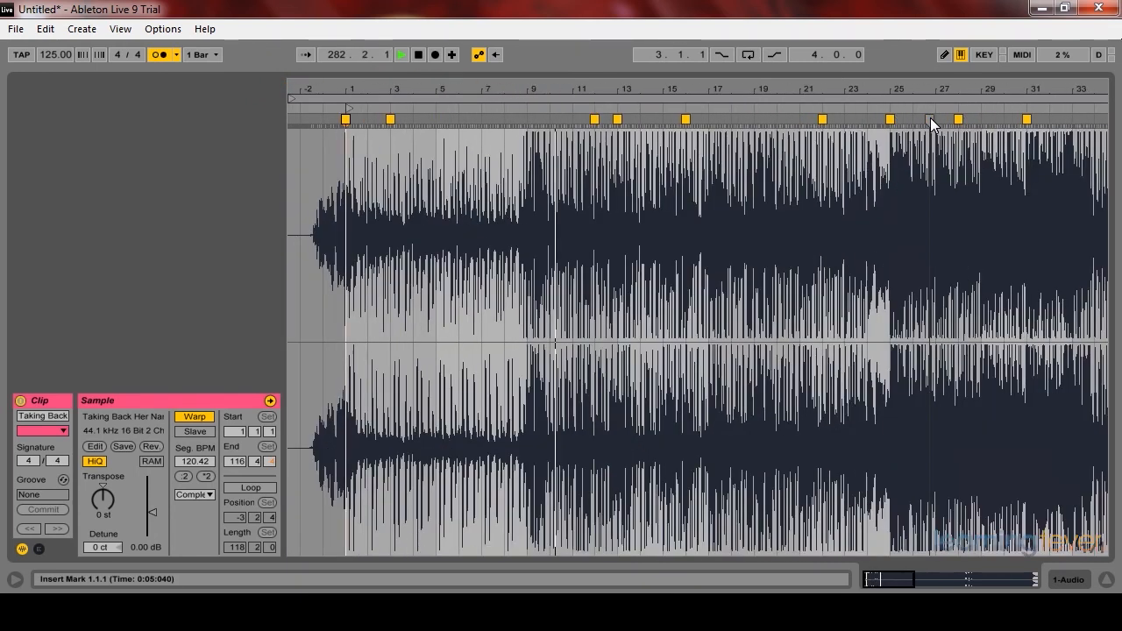
Step: Return to the arrangement, spot-check the Taking Back Her Name clip by playing from bars 321 and 377, and stop playback
{"action": "left_click", "coordinate": [1107, 579]}
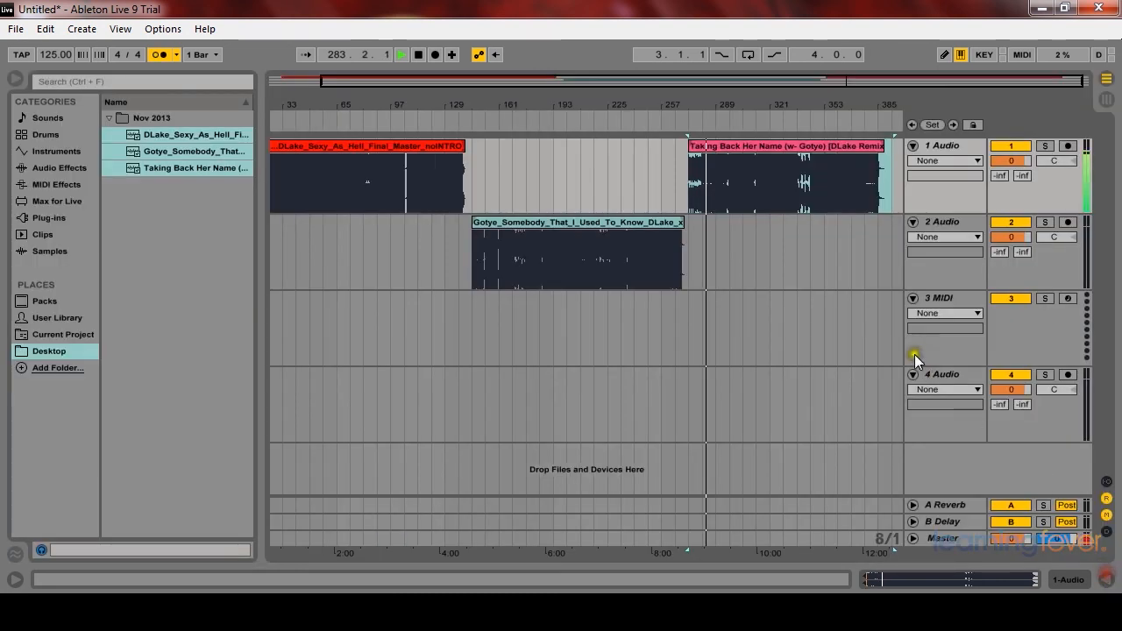
{"action": "left_click", "coordinate": [775, 184]}
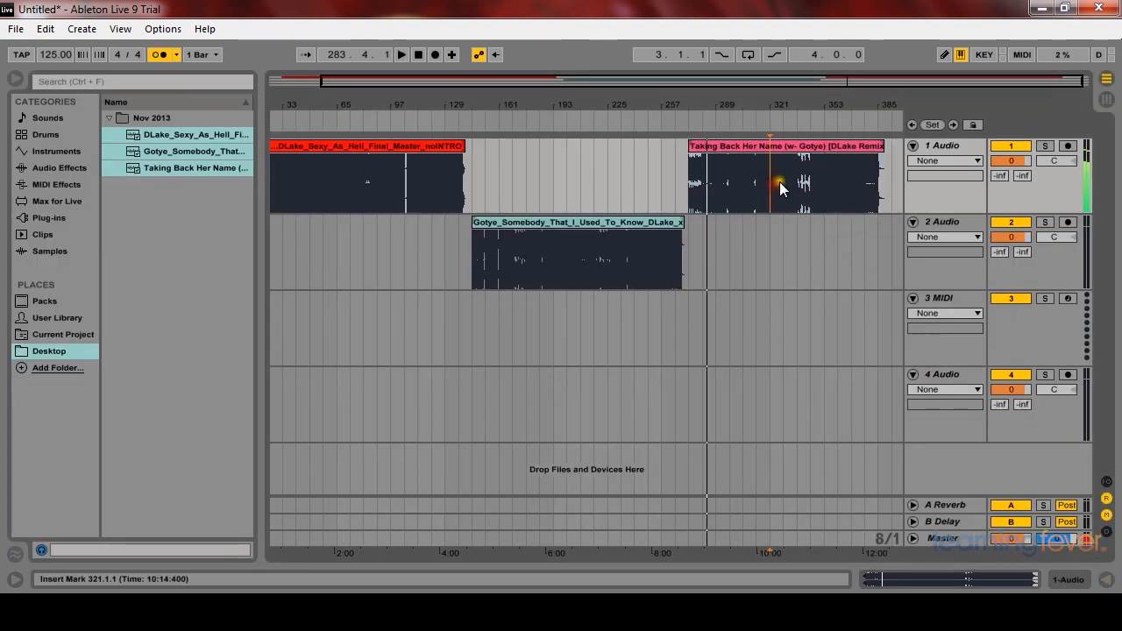
{"action": "left_click", "coordinate": [864, 186]}
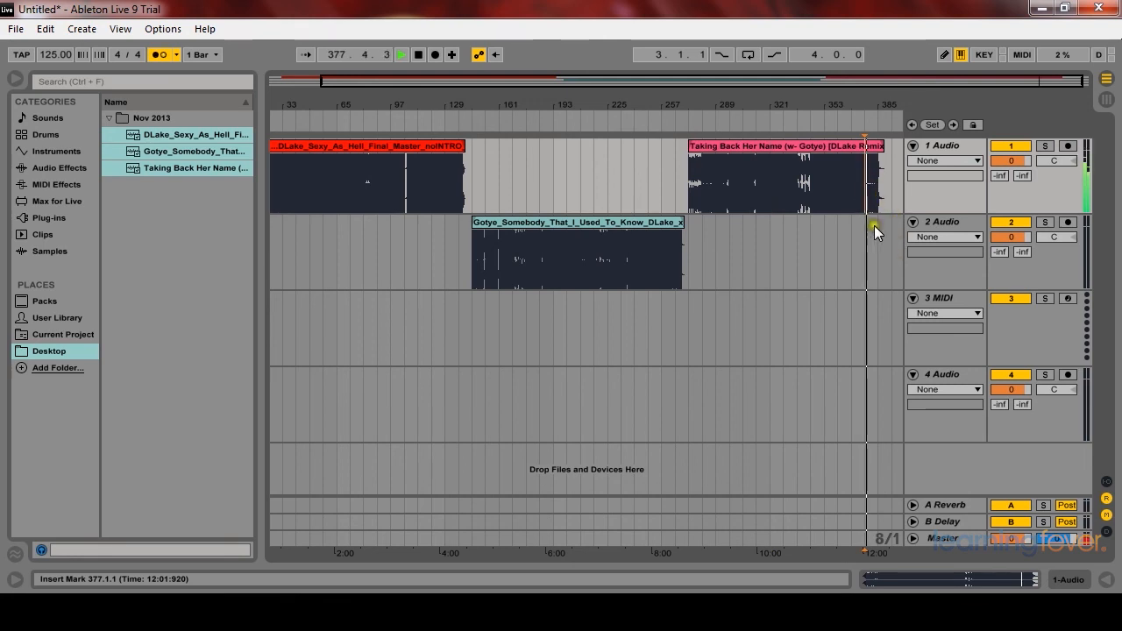
{"action": "left_click", "coordinate": [593, 182]}
{"action": "key", "text": "space"}
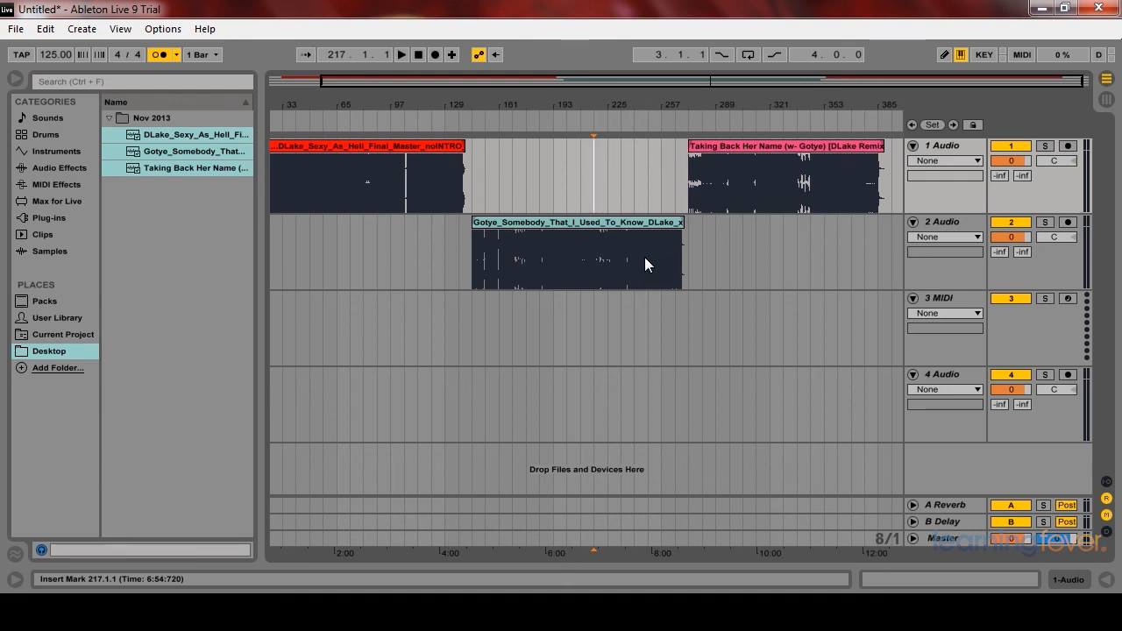
{"action": "left_click", "coordinate": [561, 219]}
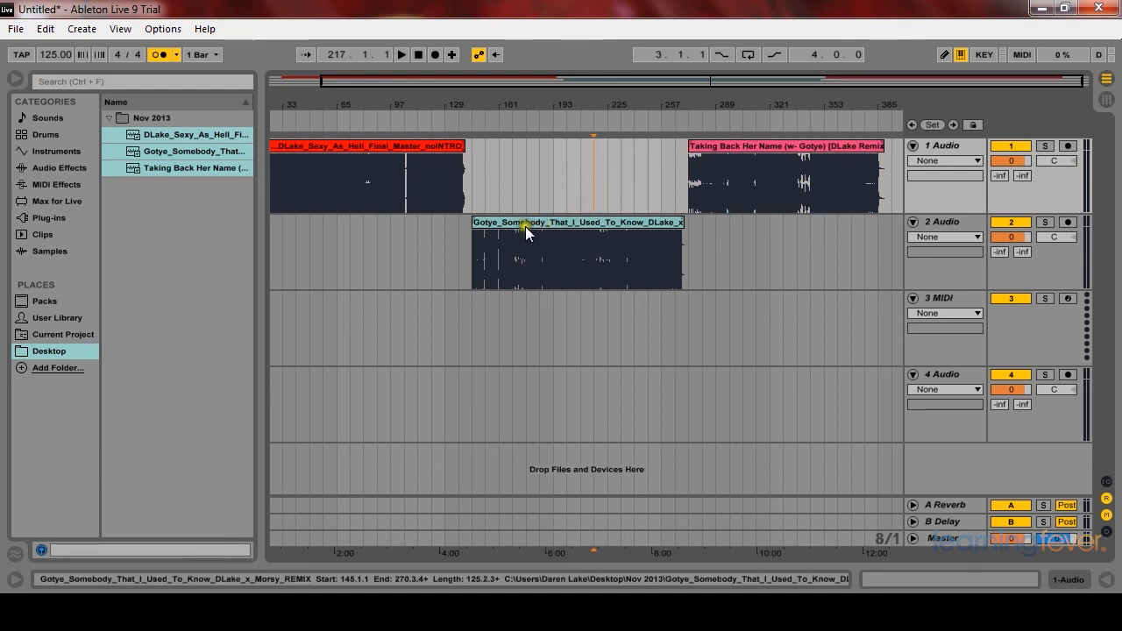